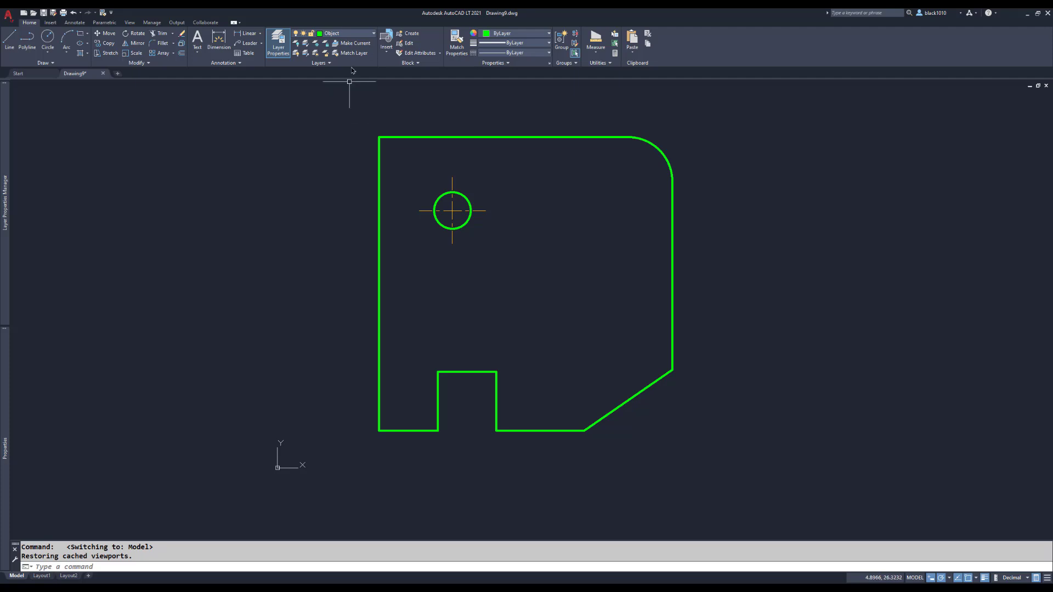
# Make the Dimensions layer the current layer.
pyautogui.click(359, 35)
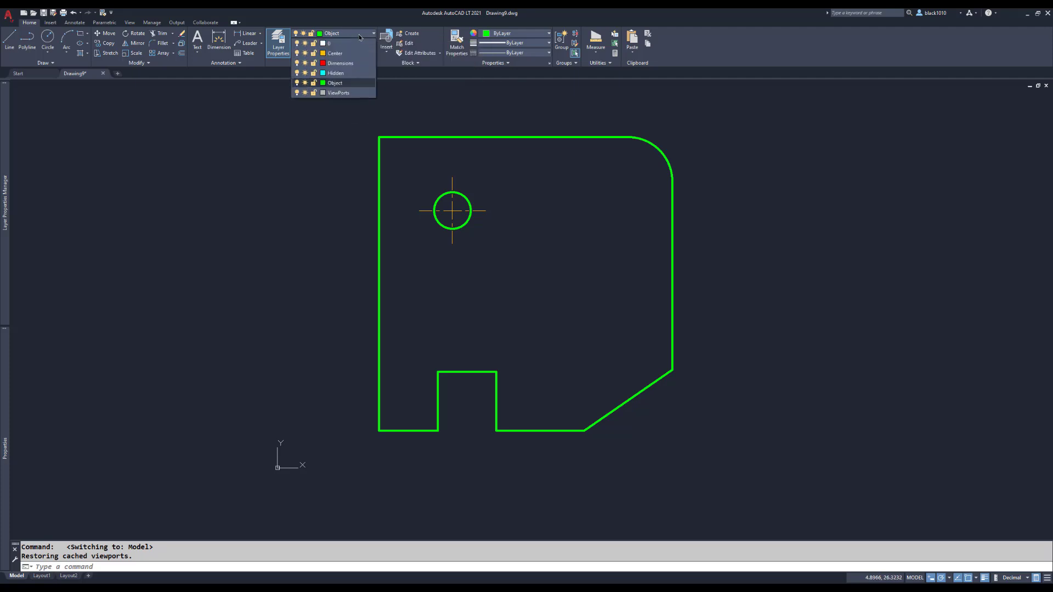
pyautogui.click(351, 63)
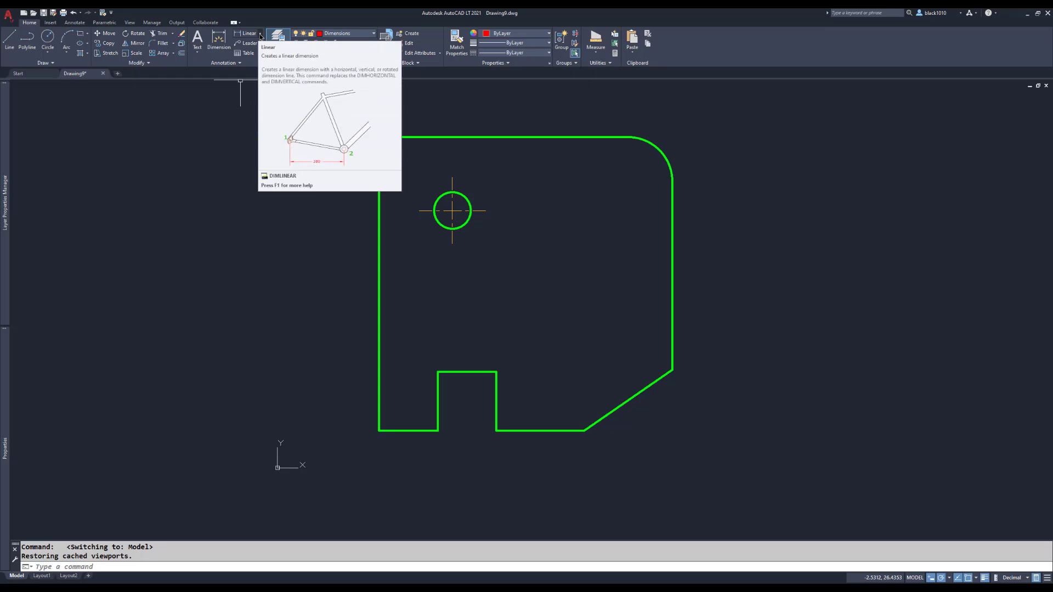
# Add a linear dimension to the part's left vertical edge by its two corner points, and erase that dimension.
pyautogui.click(260, 35)
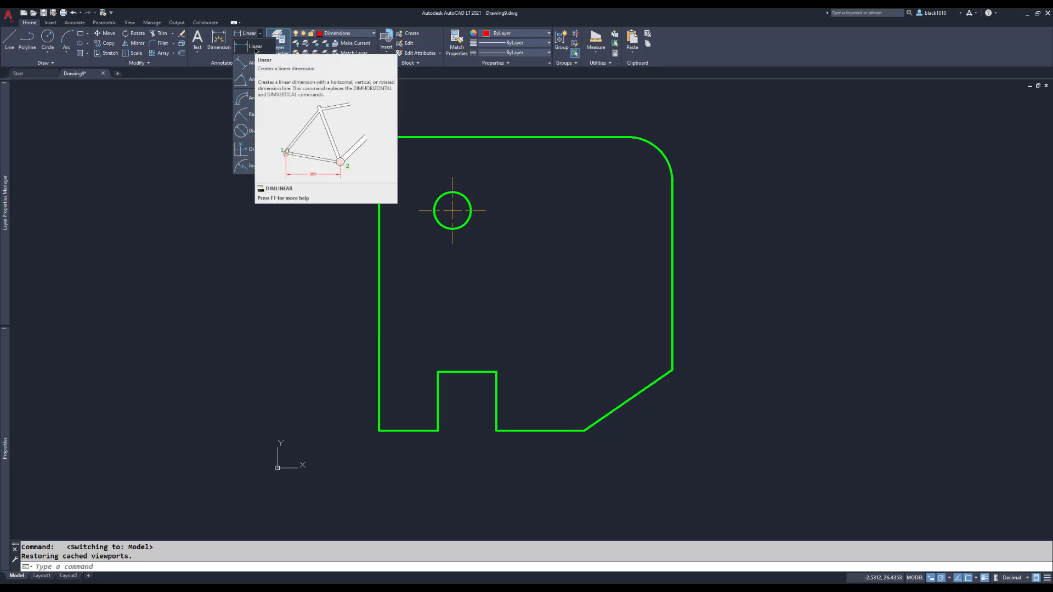
pyautogui.click(256, 47)
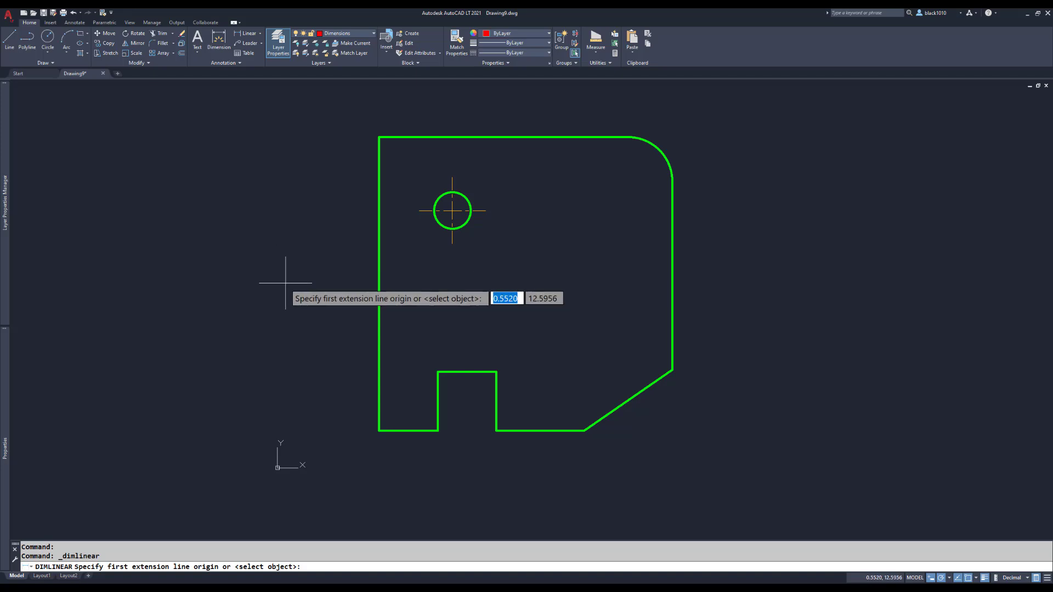
pyautogui.click(379, 430)
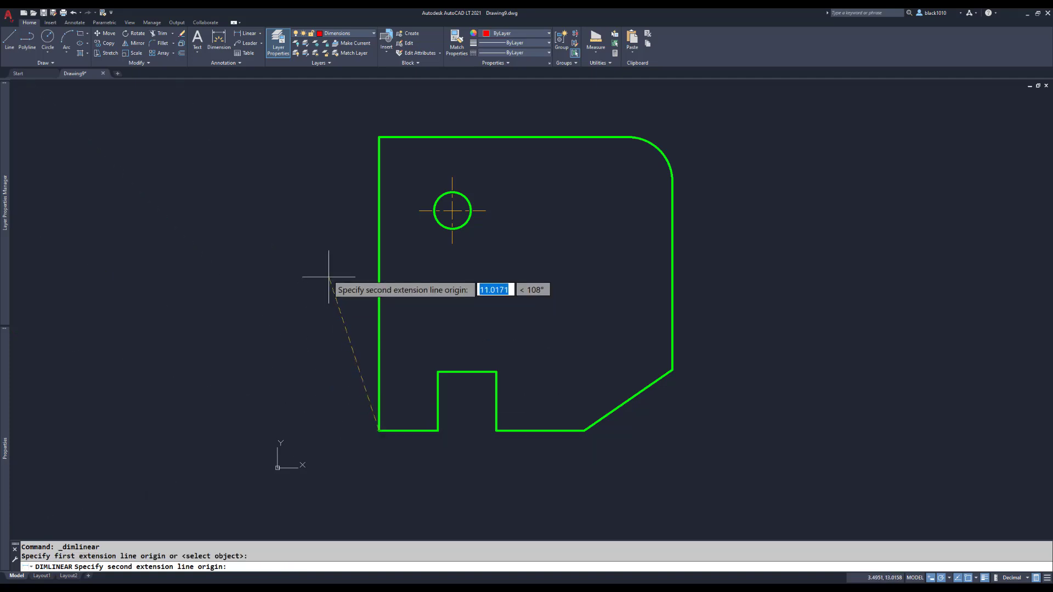
pyautogui.click(379, 138)
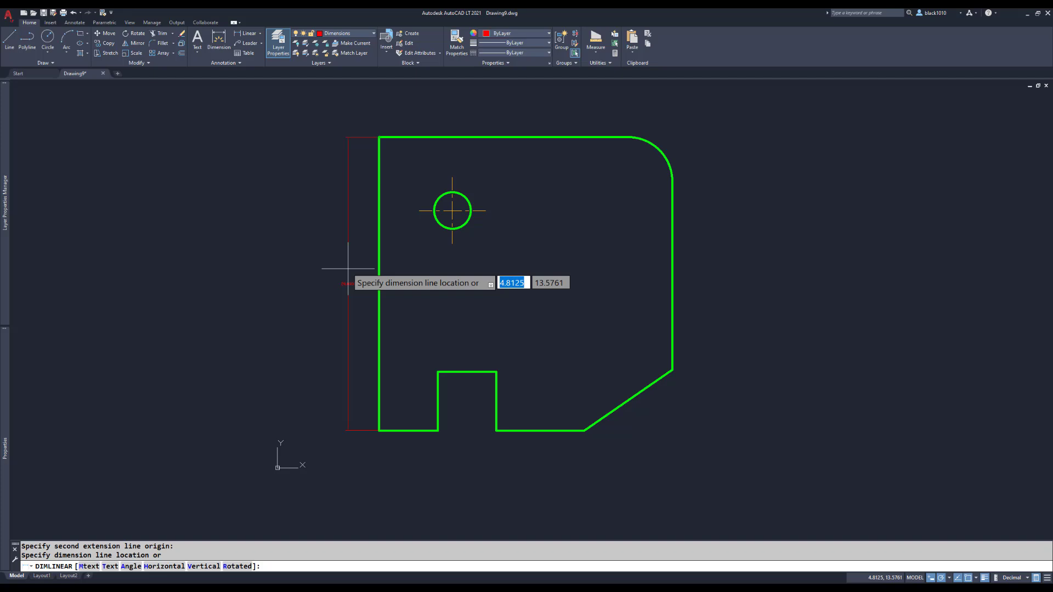
pyautogui.click(347, 269)
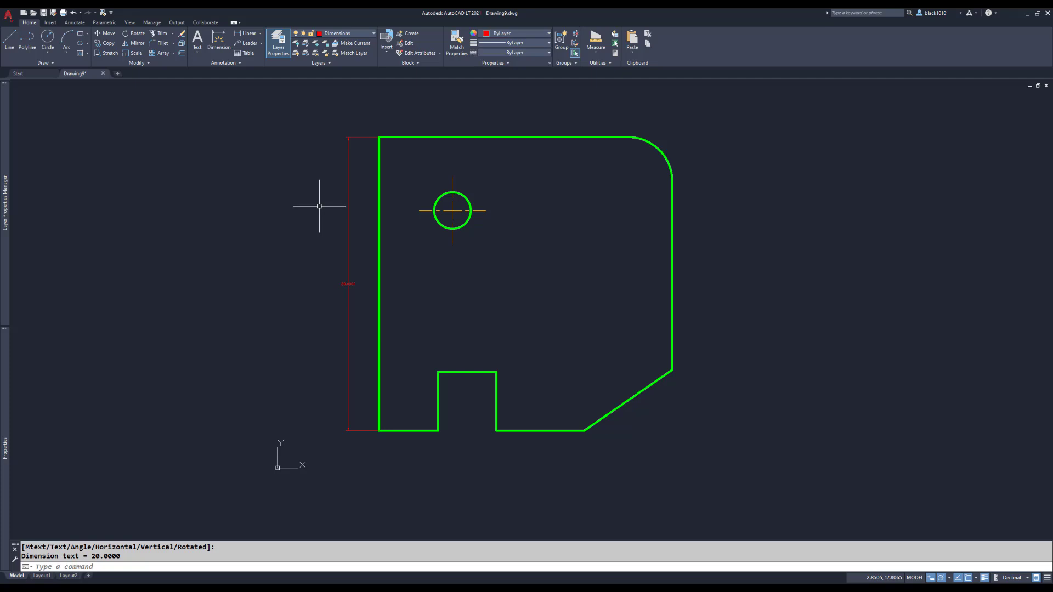
pyautogui.click(347, 194)
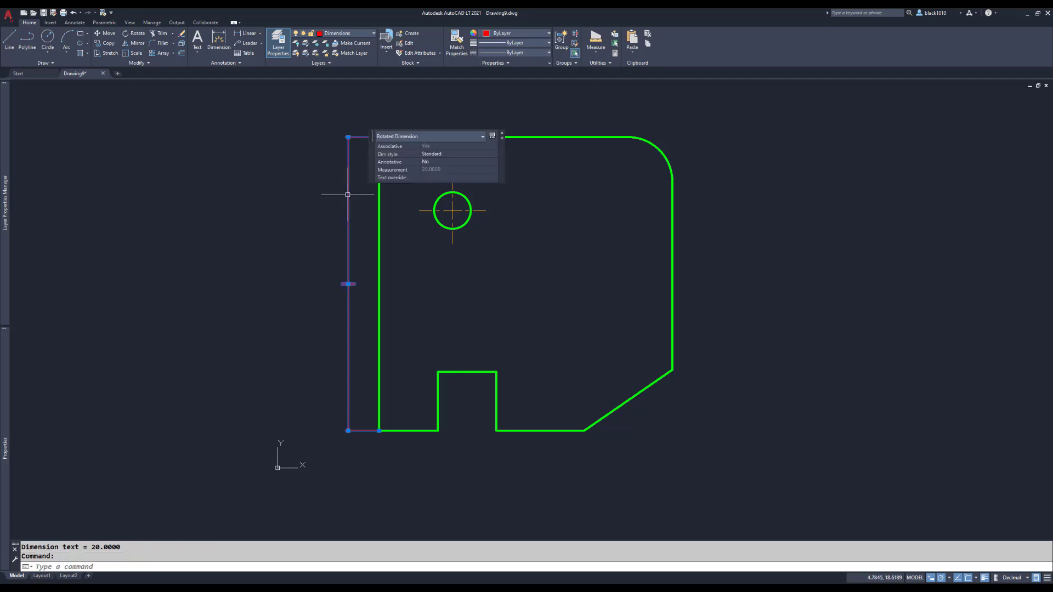
pyautogui.press('Delete')
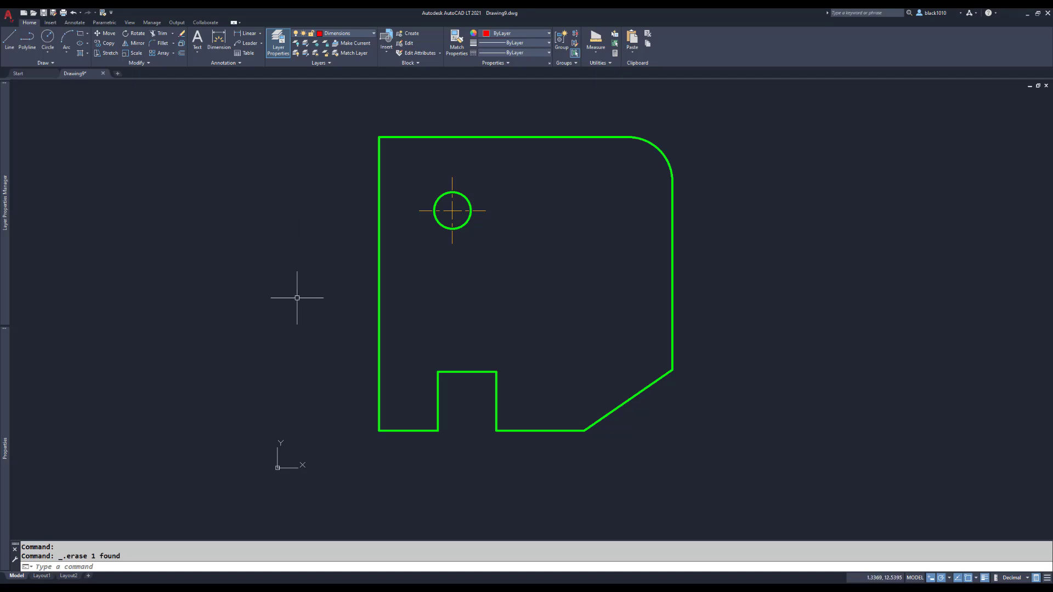
# Add a linear dimension to the left vertical edge by selecting the edge as the object, with the dimension line outside the part.
pyautogui.click(248, 34)
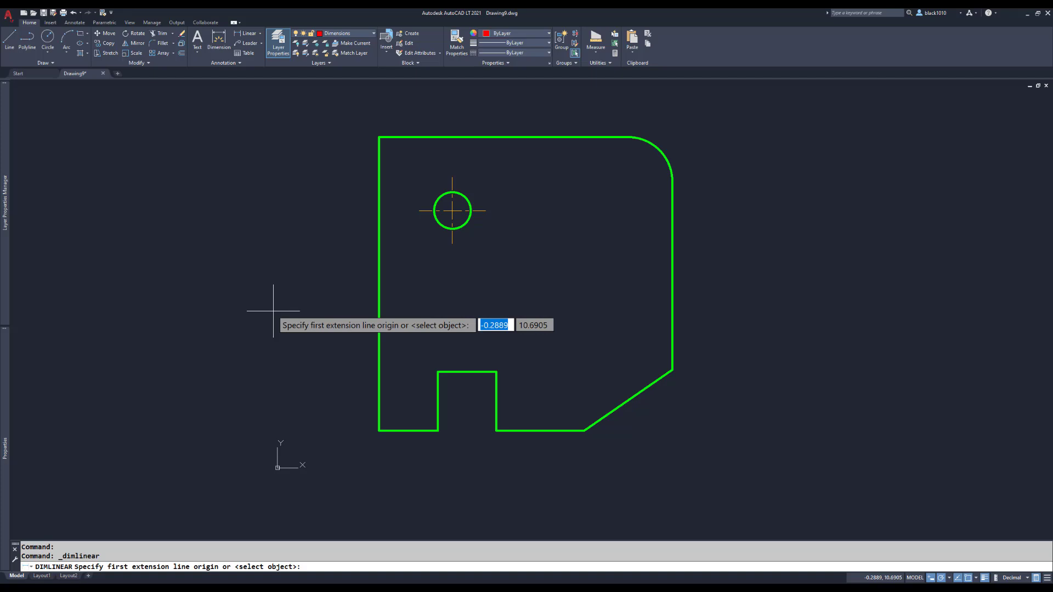
pyautogui.press('Return')
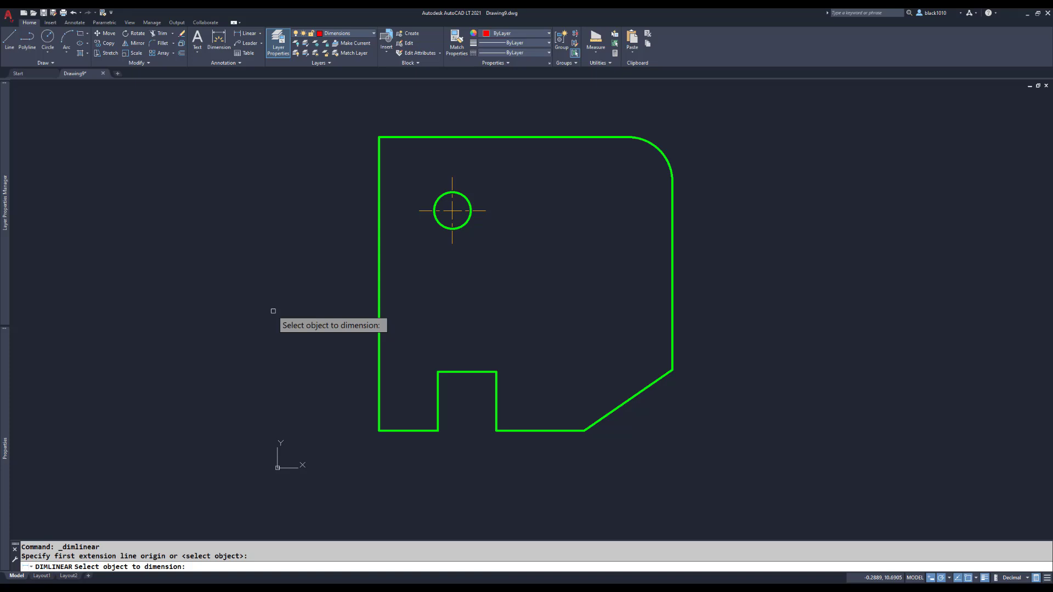
pyautogui.click(377, 332)
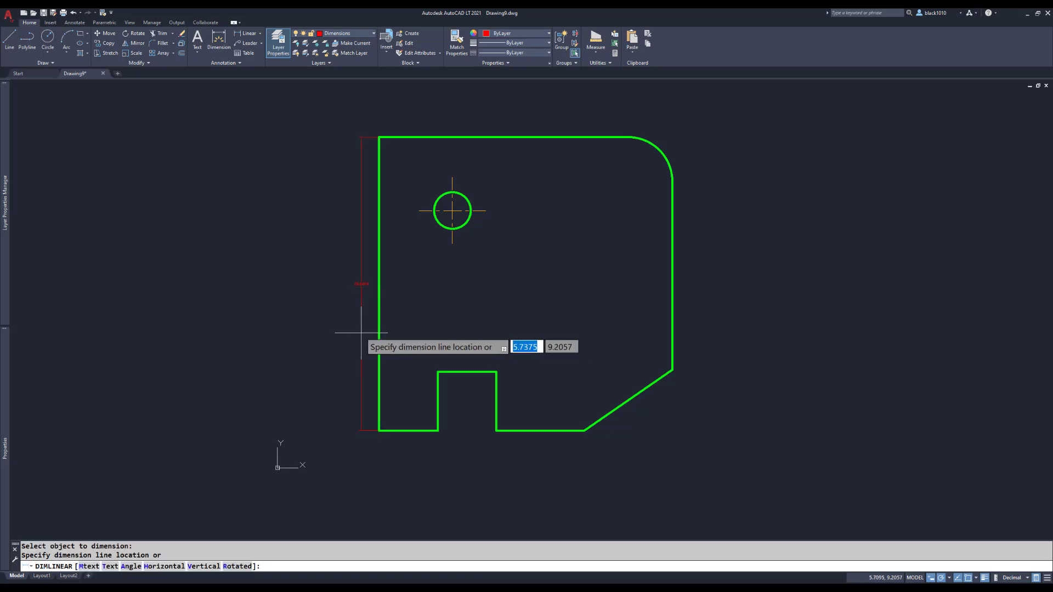
pyautogui.click(350, 331)
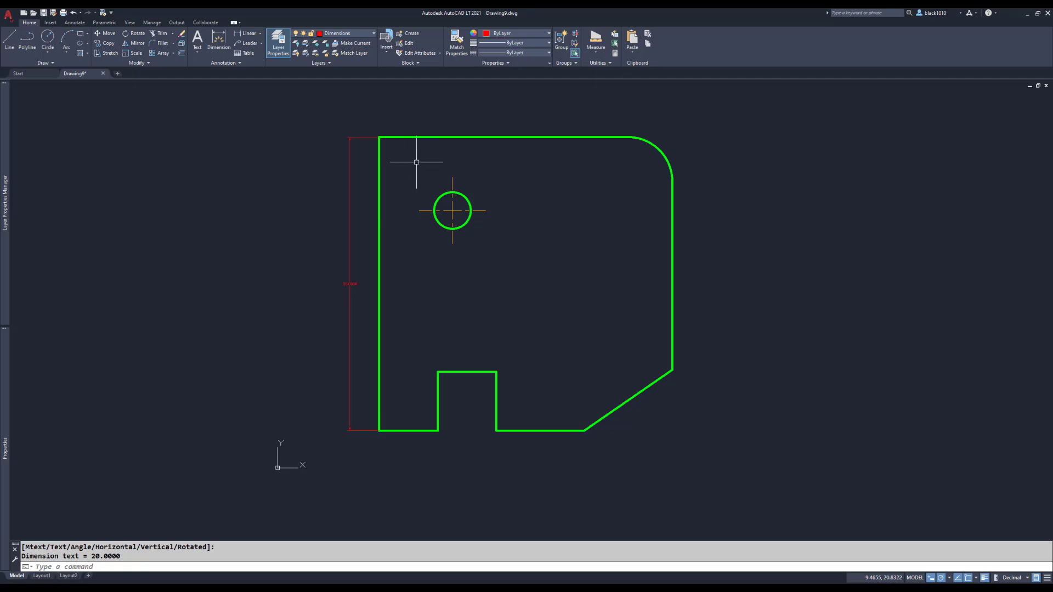
# Dimension the overall width from the lower-left corner to the upper end of the sloped edge, with the dimension line below the part.
pyautogui.click(249, 34)
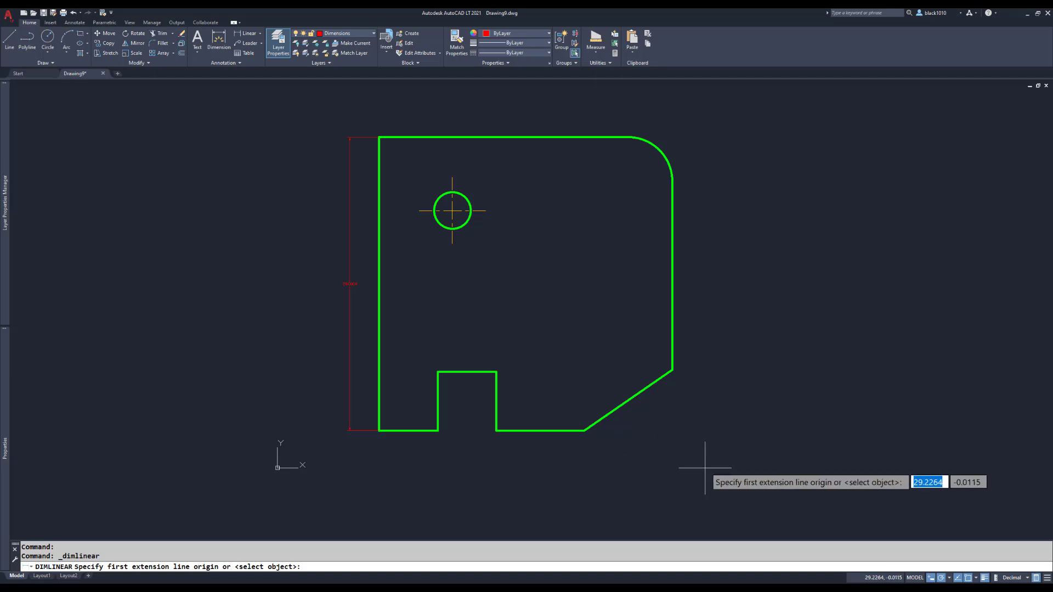
pyautogui.click(380, 430)
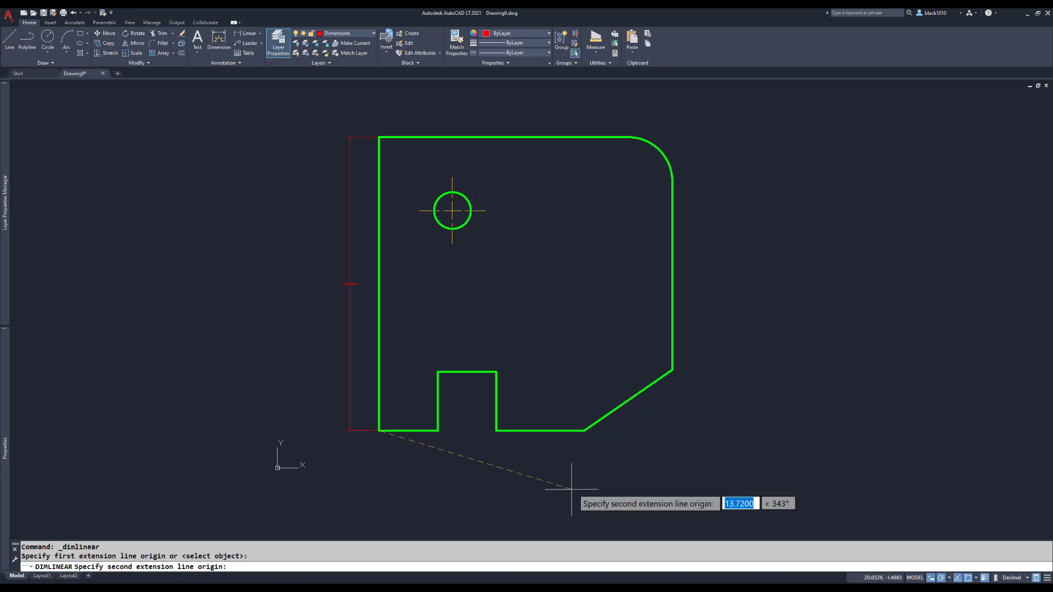
pyautogui.click(672, 370)
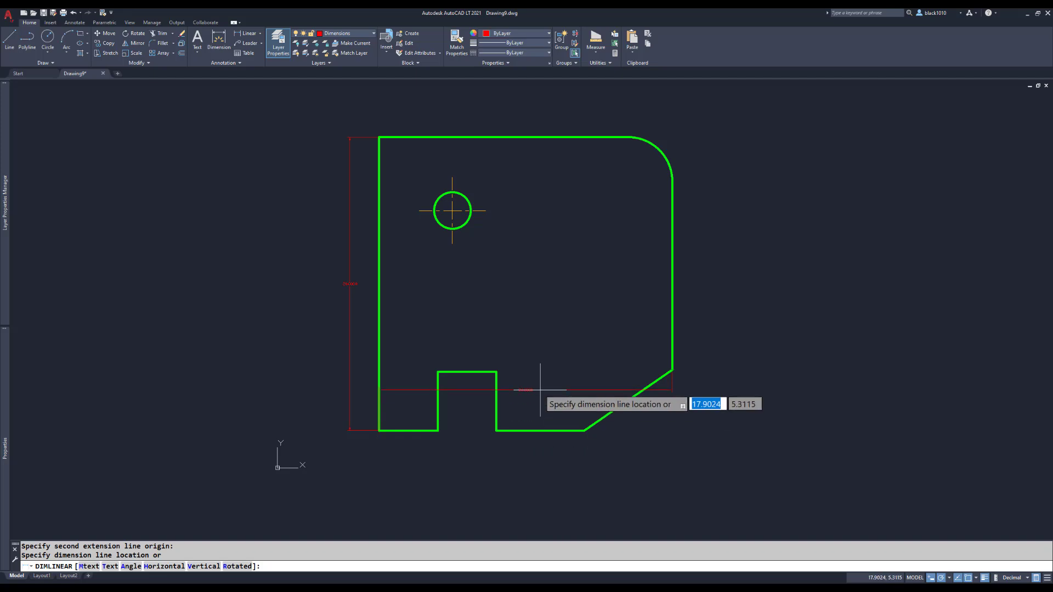
pyautogui.click(524, 459)
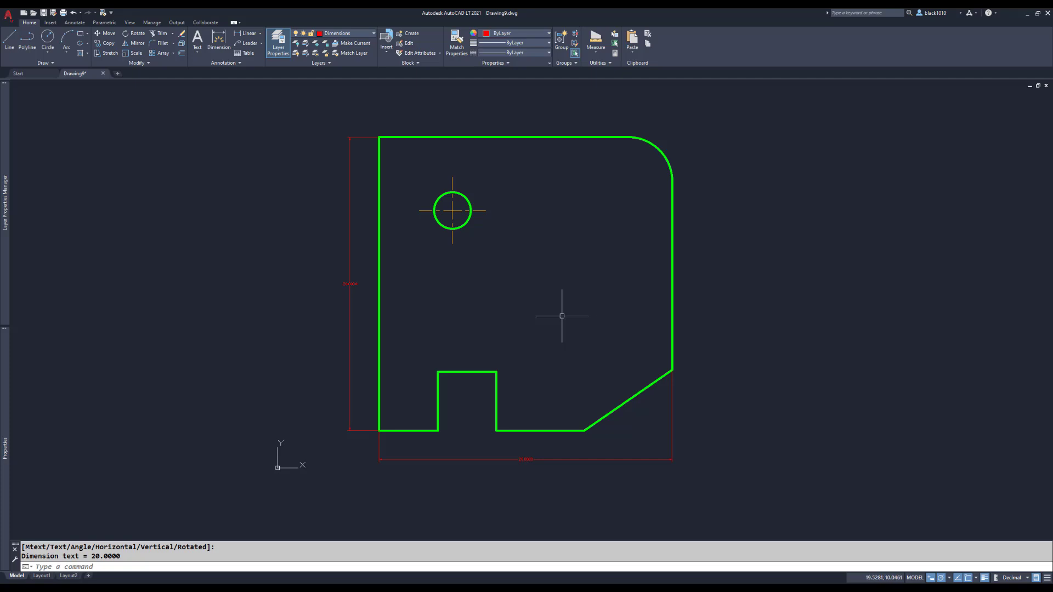
# Dimension the short bottom edge left of the notch by selecting it, with its line between the part and the overall width dimension.
pyautogui.click(248, 34)
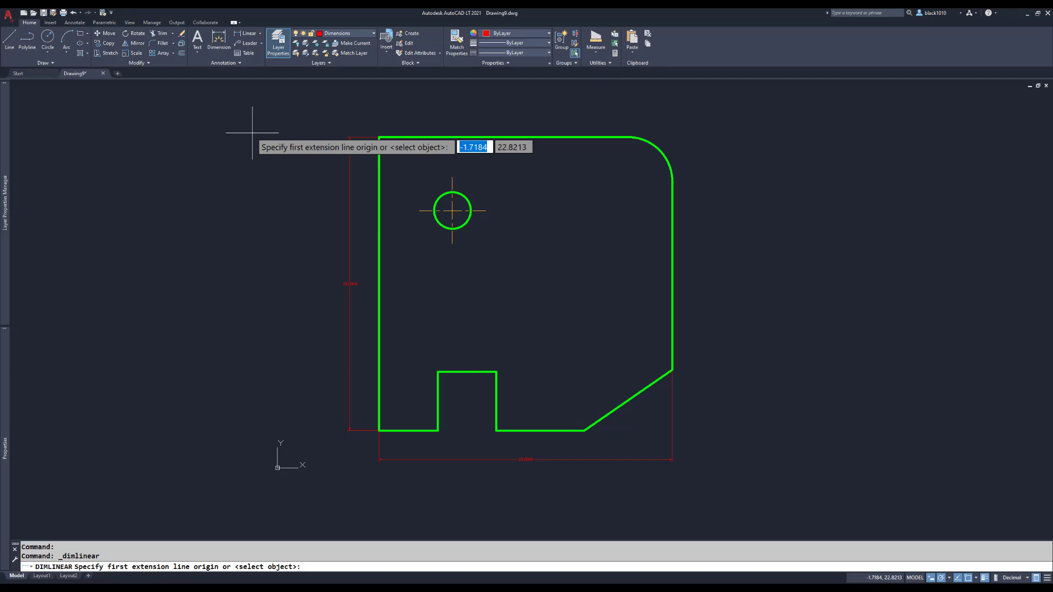
pyautogui.press('Return')
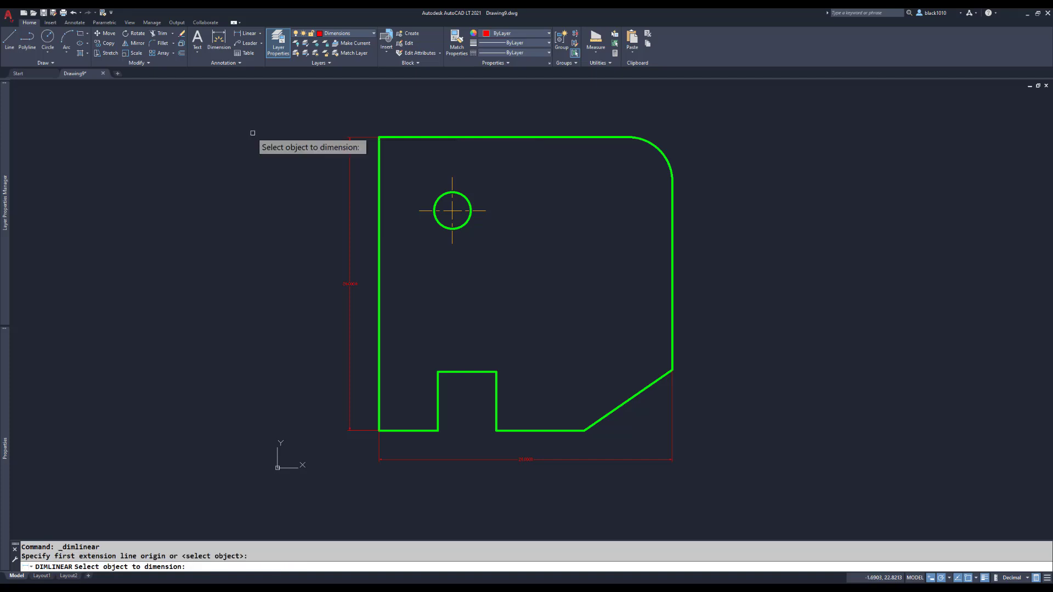
pyautogui.click(420, 430)
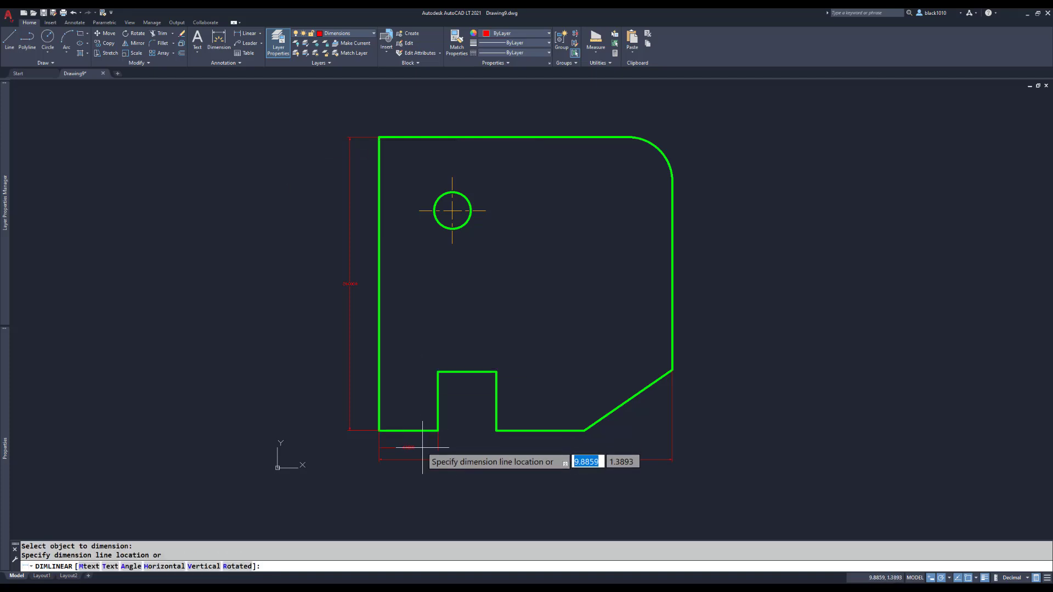
pyautogui.click(422, 446)
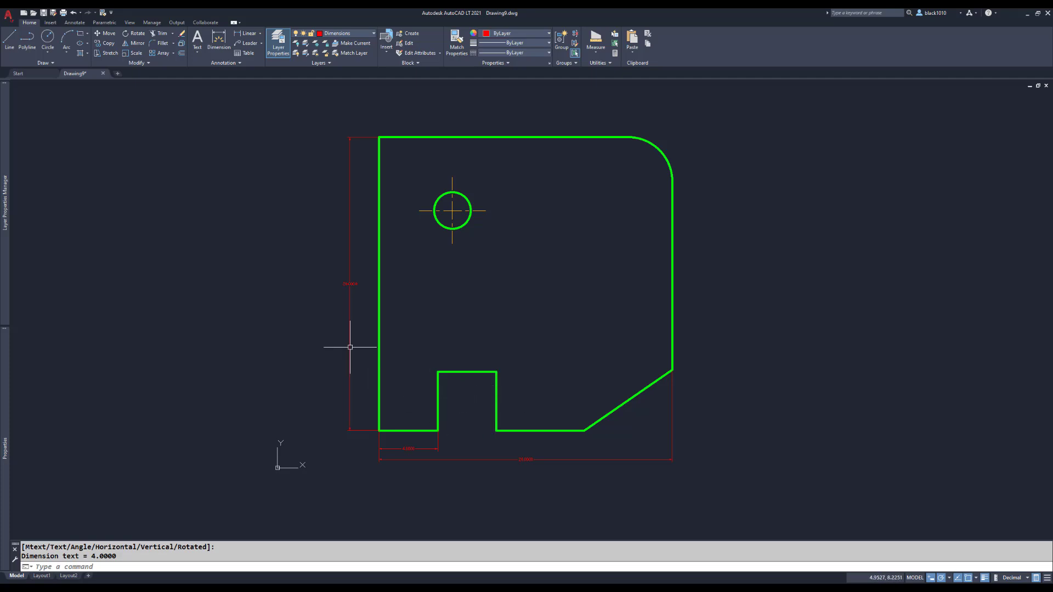
# Dimension the width of the notch opening between its lower corners, with its line aligned to the adjacent short-edge dimension.
pyautogui.click(246, 35)
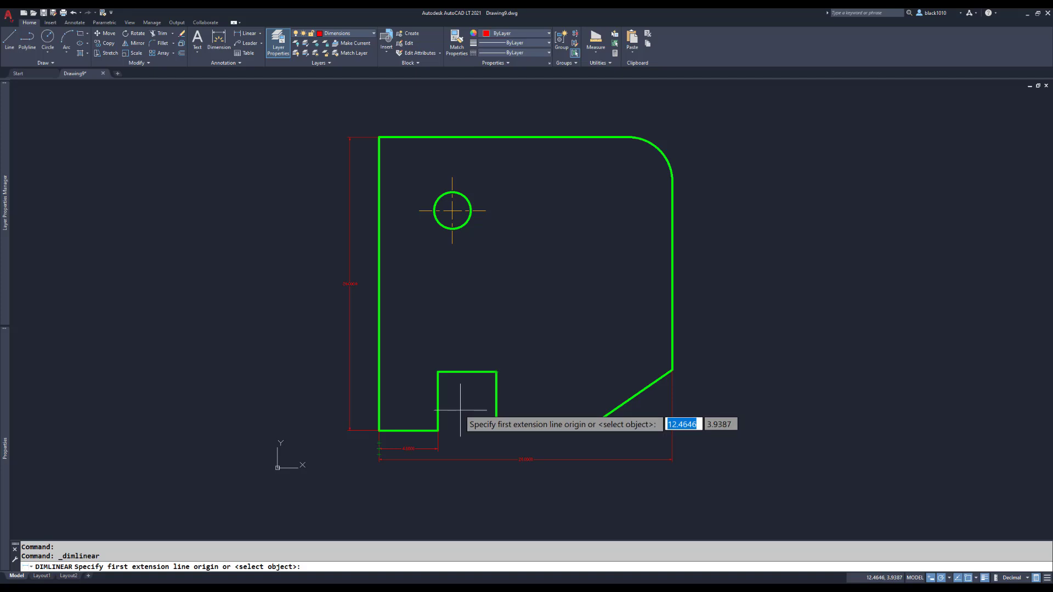
pyautogui.click(437, 431)
pyautogui.click(496, 430)
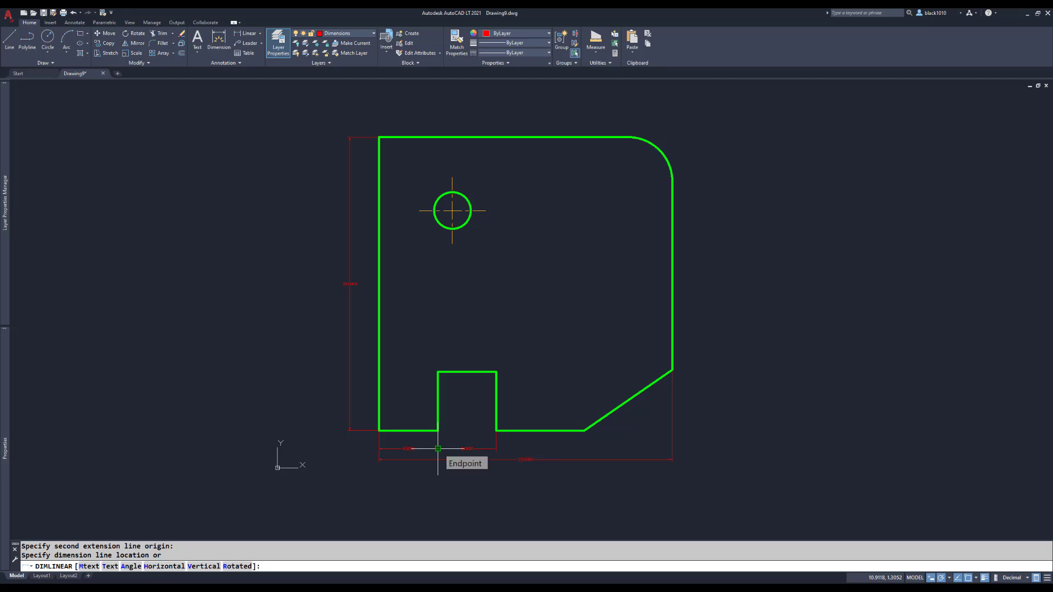
pyautogui.click(437, 449)
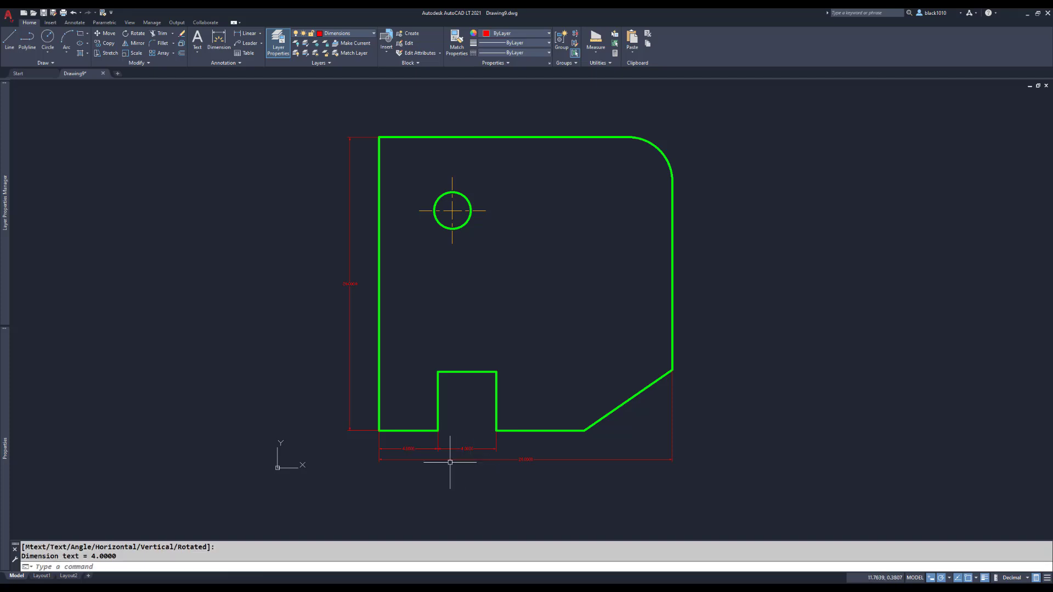
# Dimension the notch height from the part's lower-left corner to the notch's upper-left corner, aligned with the overall height dimension line.
pyautogui.scroll(15, 450, 463)
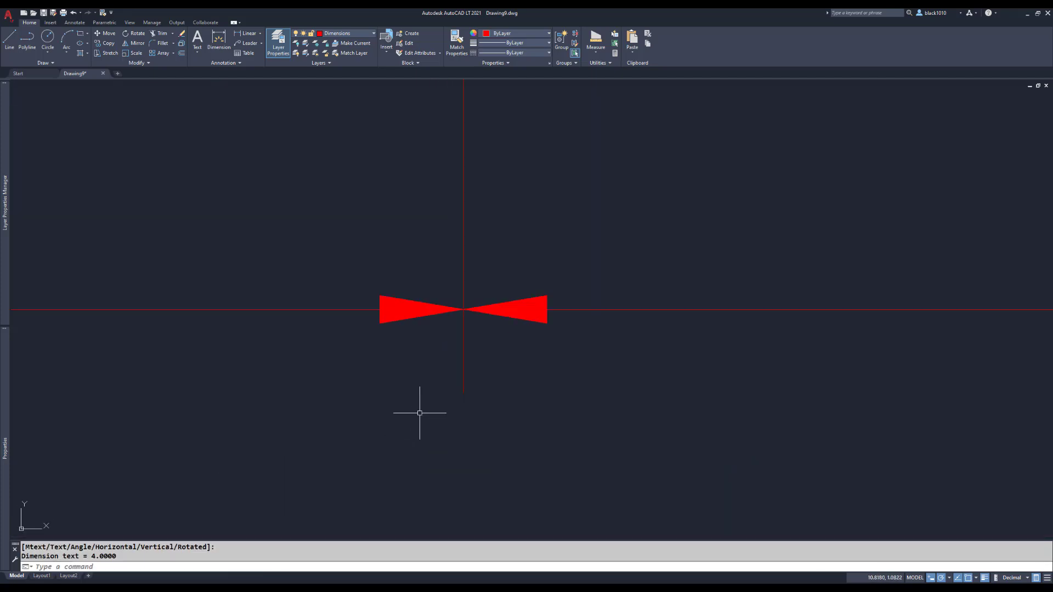
pyautogui.scroll(-4, 482, 360)
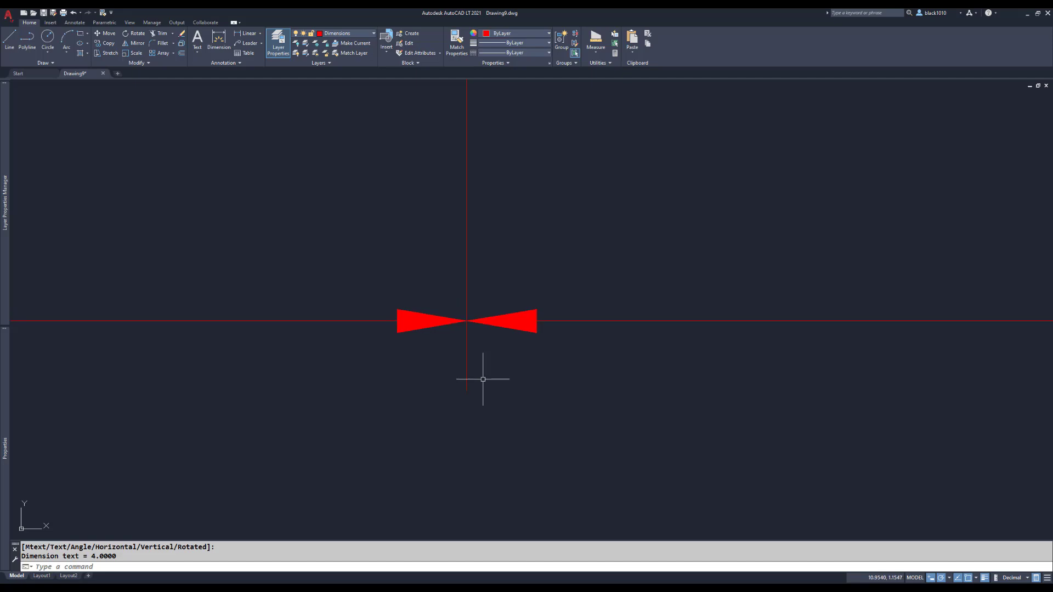
pyautogui.scroll(-3, 483, 379)
pyautogui.scroll(-5, 483, 379)
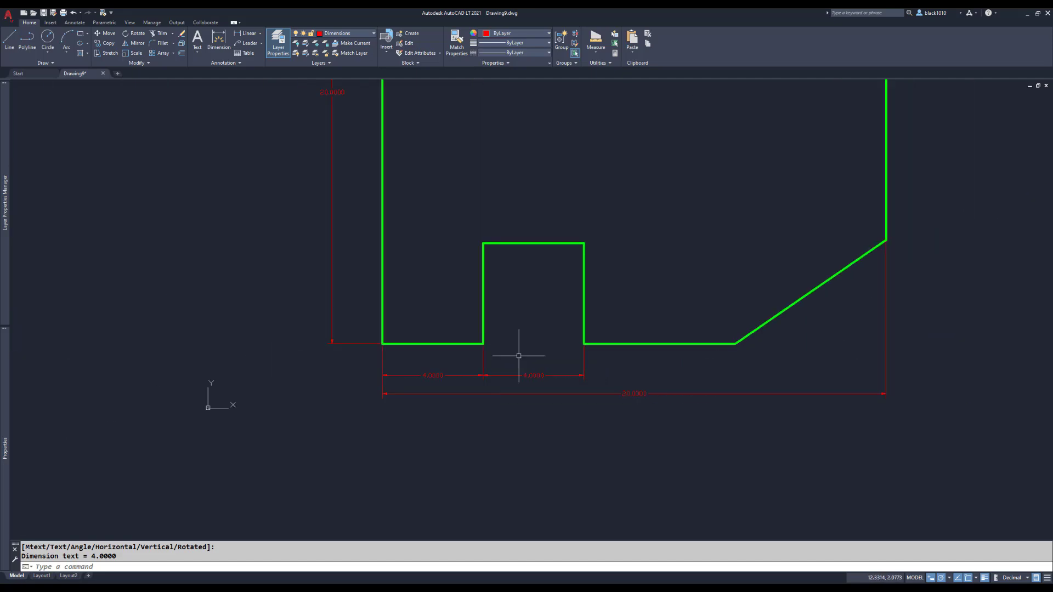
pyautogui.moveTo(523, 331); pyautogui.dragTo(421, 376, button='middle')
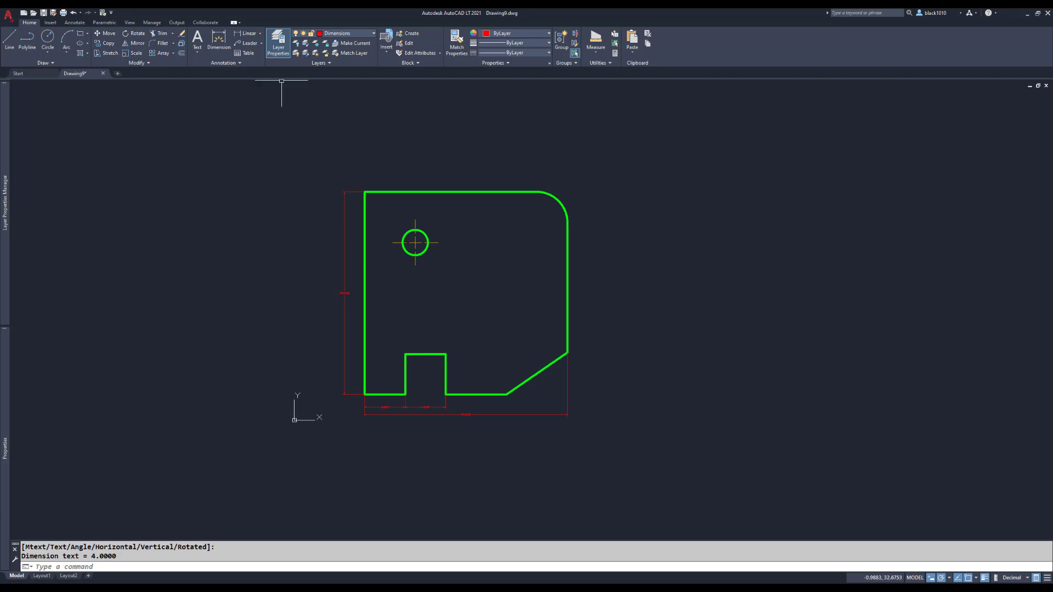
pyautogui.click(247, 34)
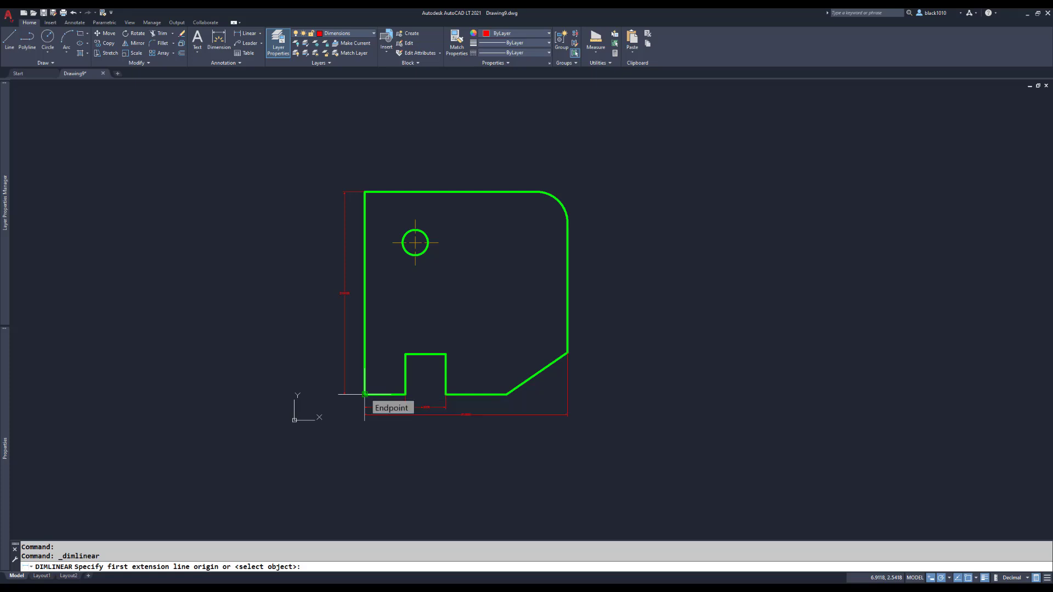
pyautogui.click(364, 393)
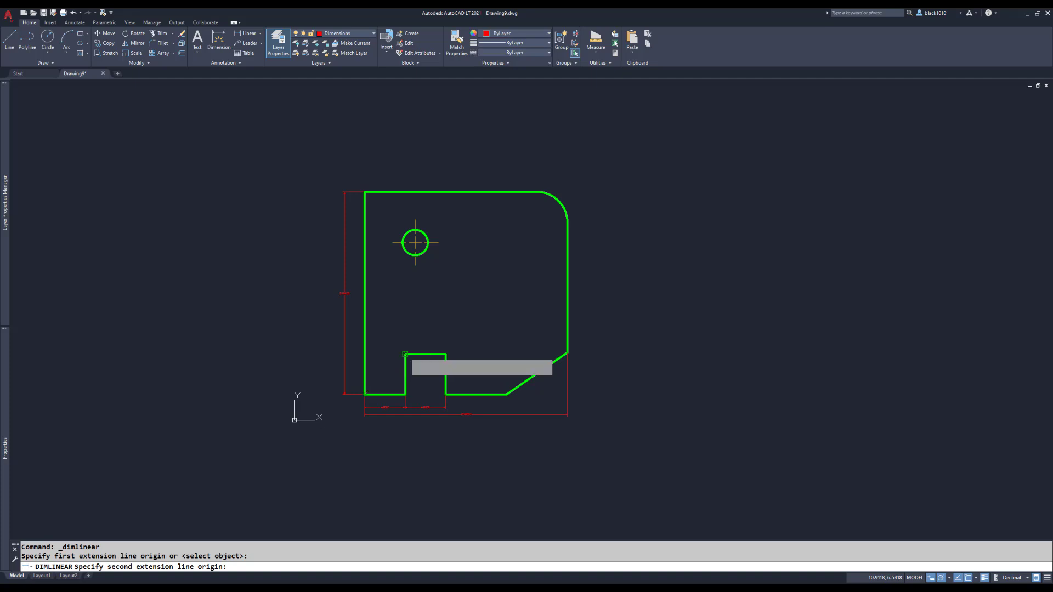
pyautogui.click(404, 354)
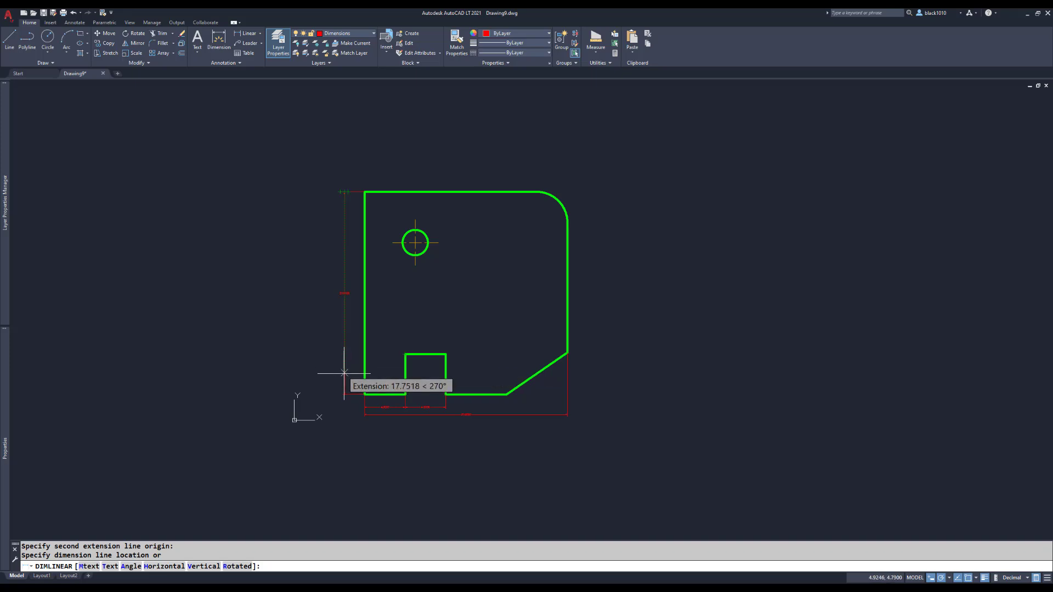
pyautogui.click(344, 395)
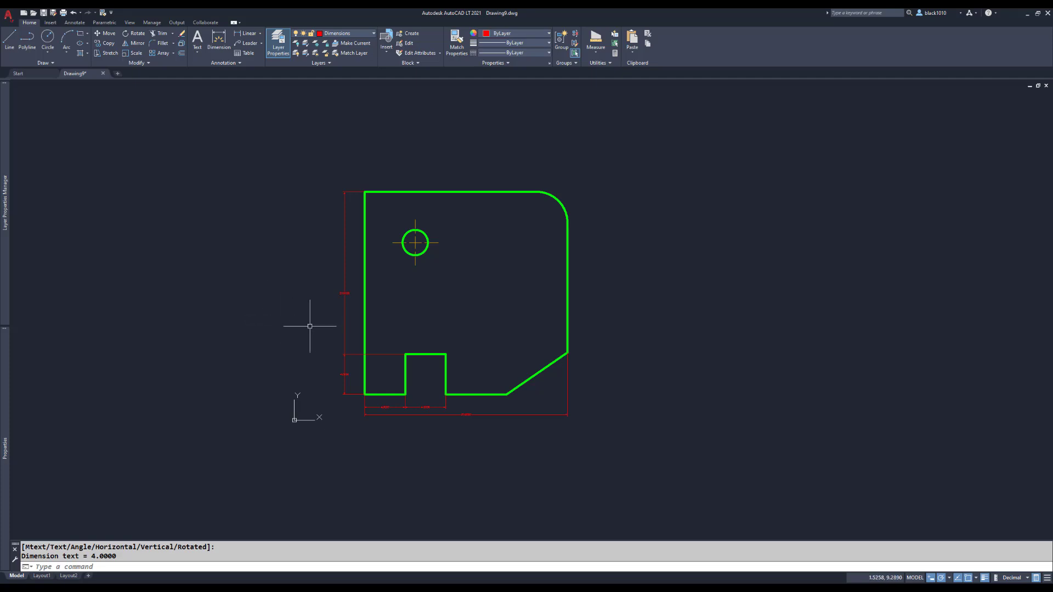
# Stretch the overall height dimension line about 1.2 units farther left, outside the notch height dimension.
pyautogui.click(344, 323)
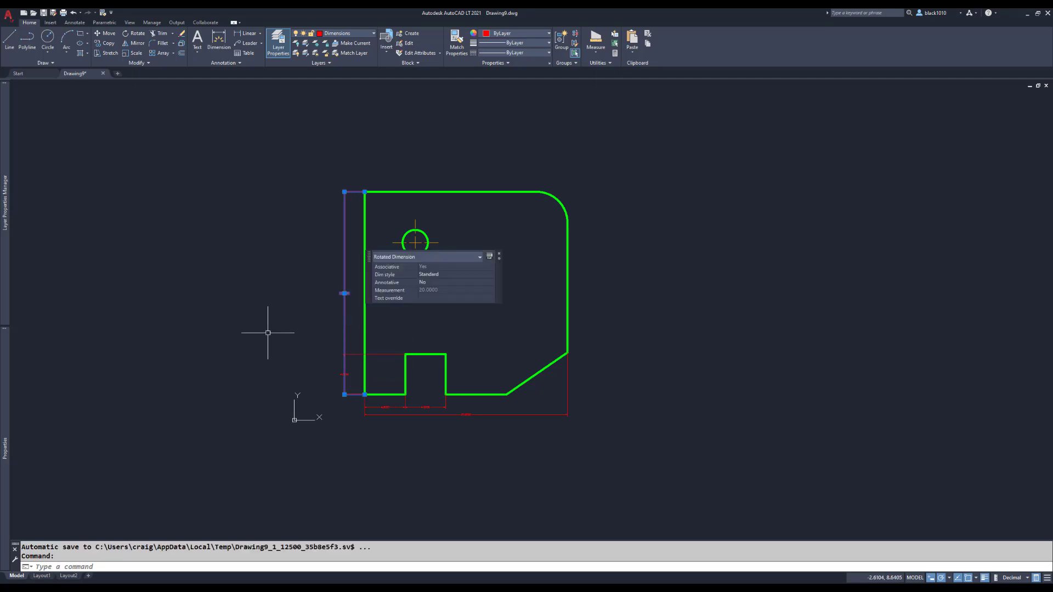
pyautogui.click(344, 394)
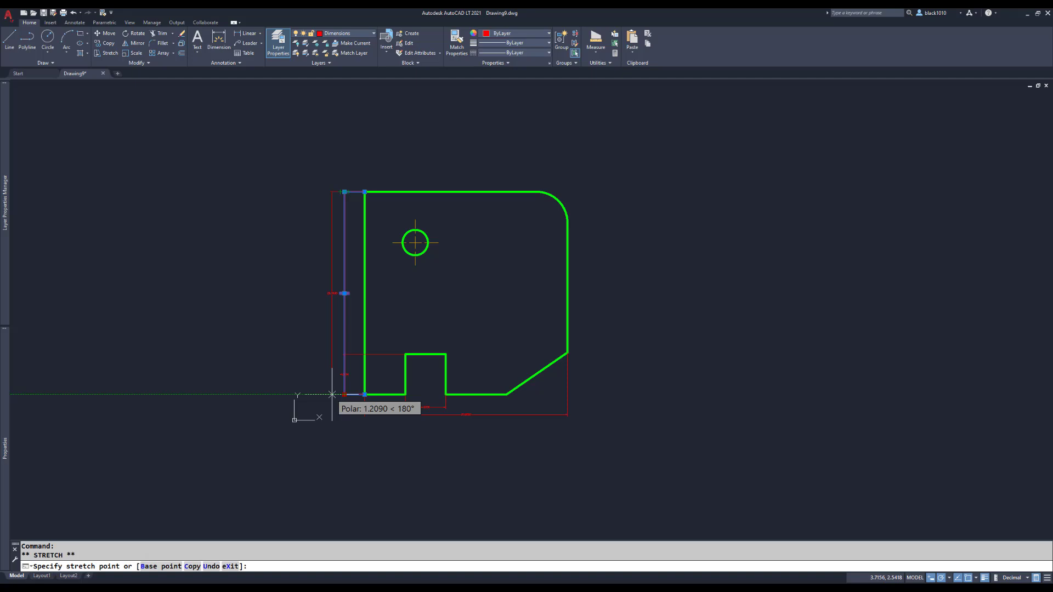
pyautogui.click(332, 394)
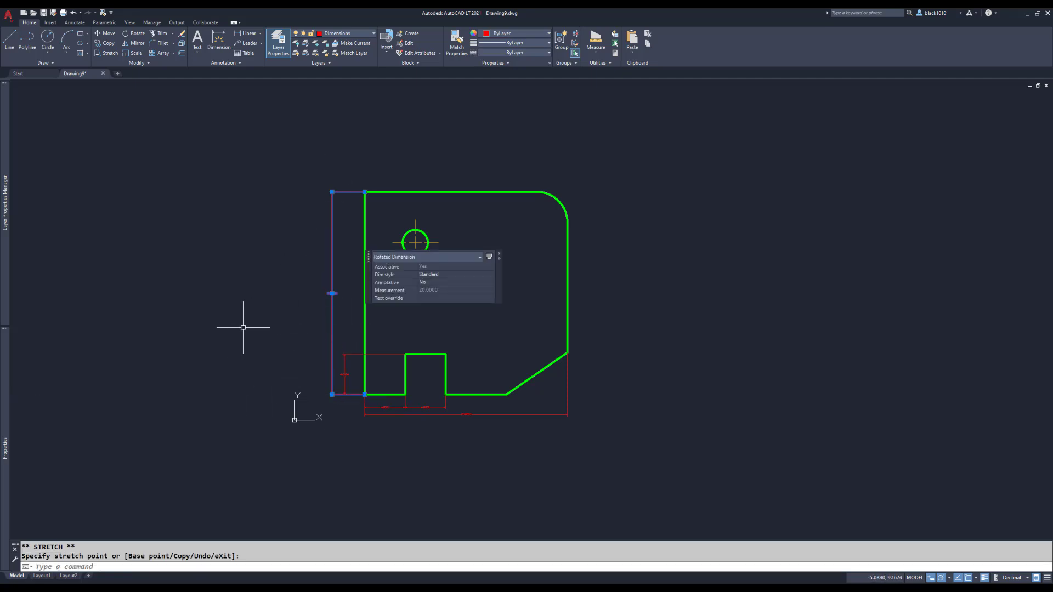
# Place an aligned dimension along the sloped lower-right edge, just outside the part, and delete that dimension again.
pyautogui.press('Escape')
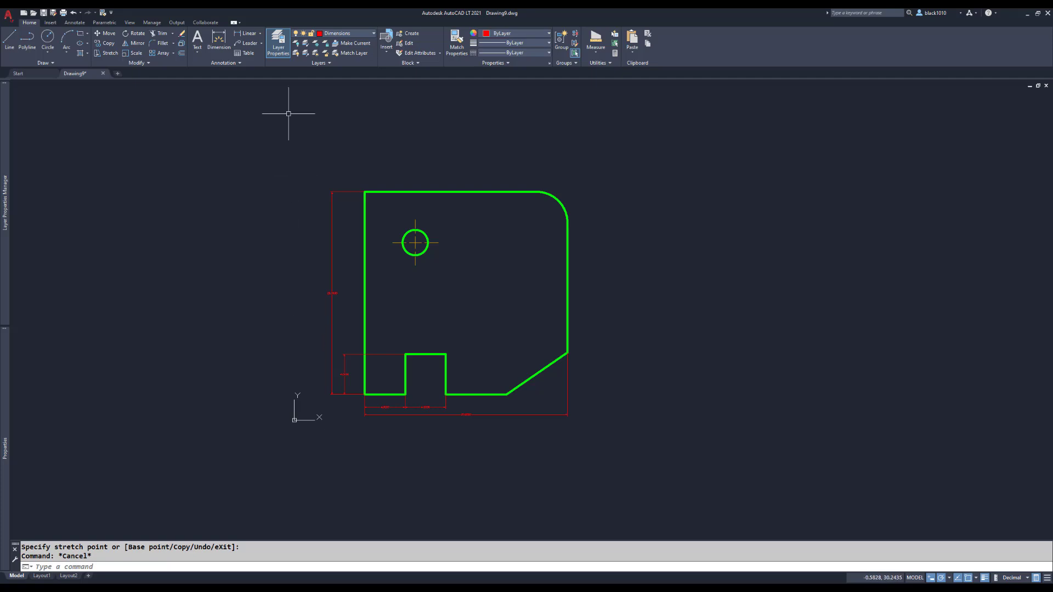
pyautogui.click(261, 34)
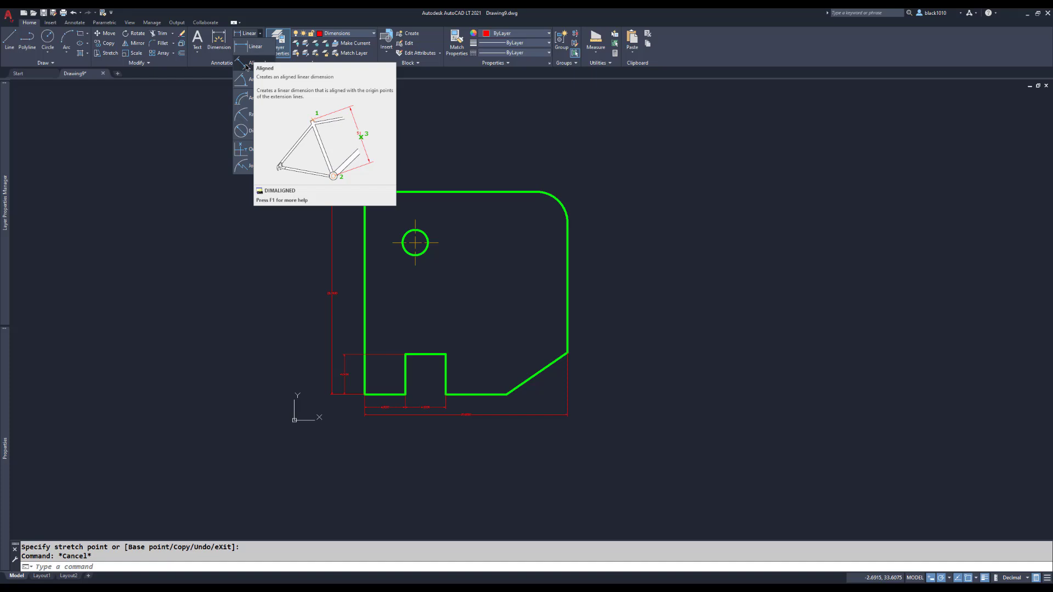
pyautogui.click(246, 65)
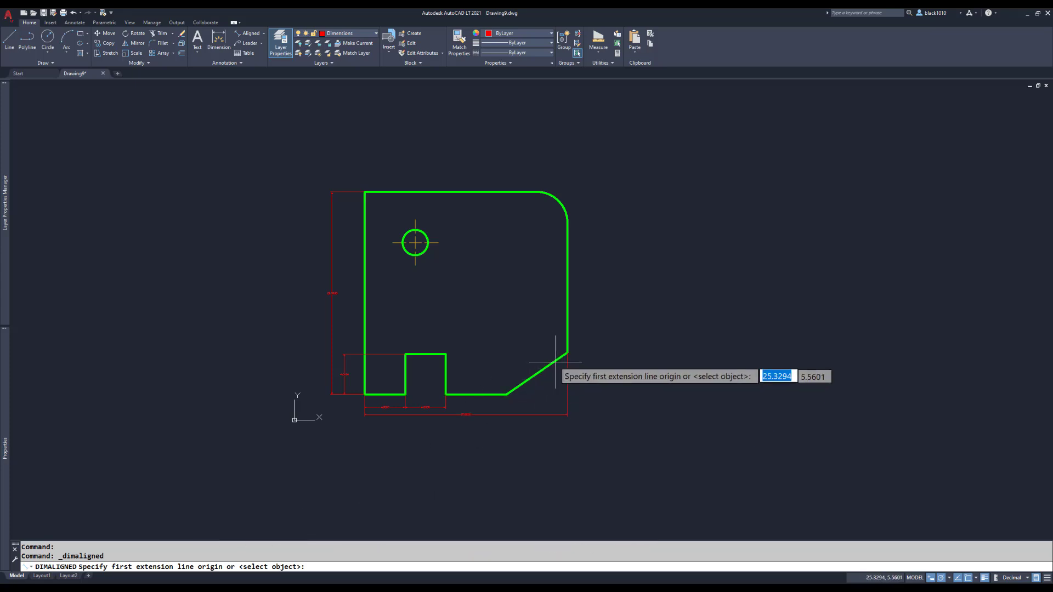
pyautogui.click(506, 394)
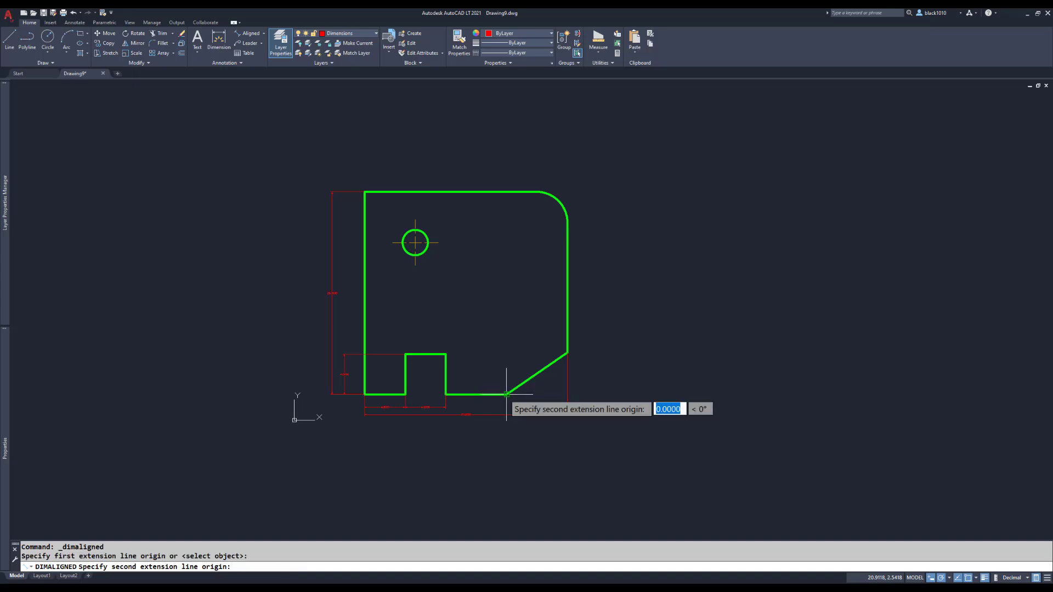
pyautogui.click(567, 352)
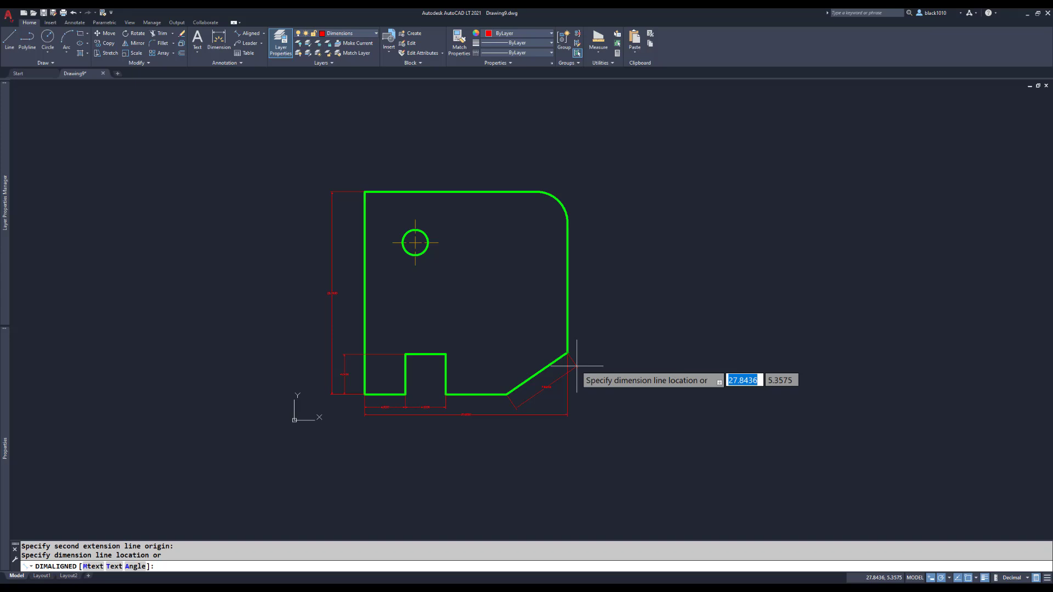
pyautogui.click(576, 367)
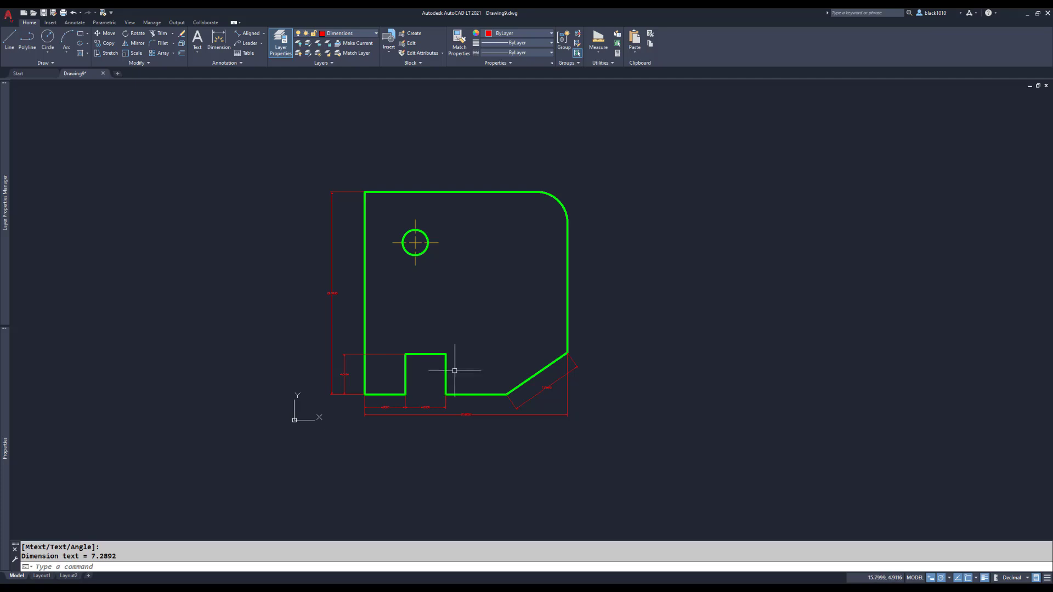
pyautogui.click(511, 402)
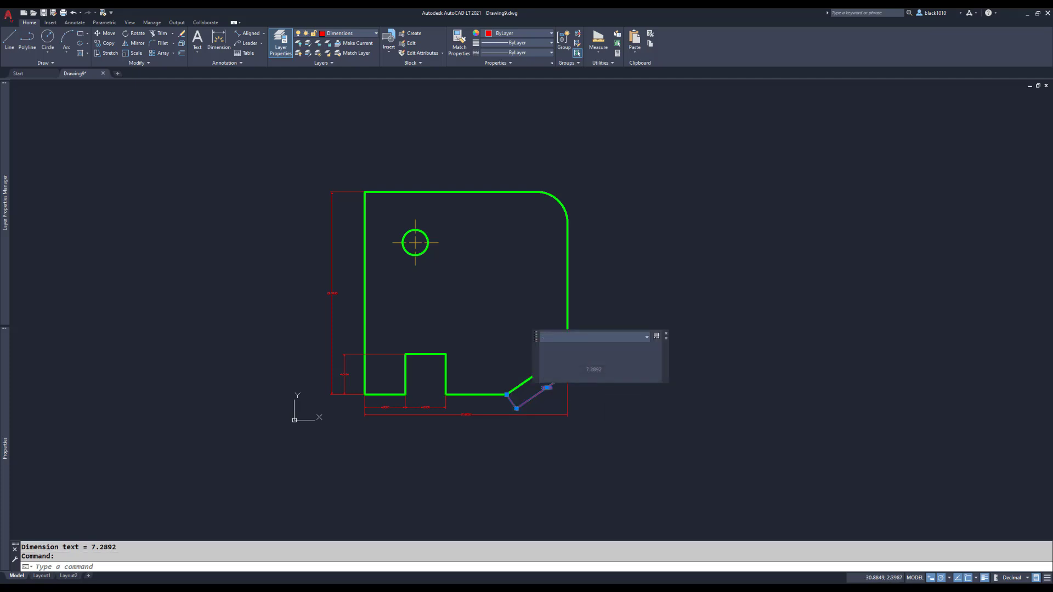
pyautogui.press('Delete')
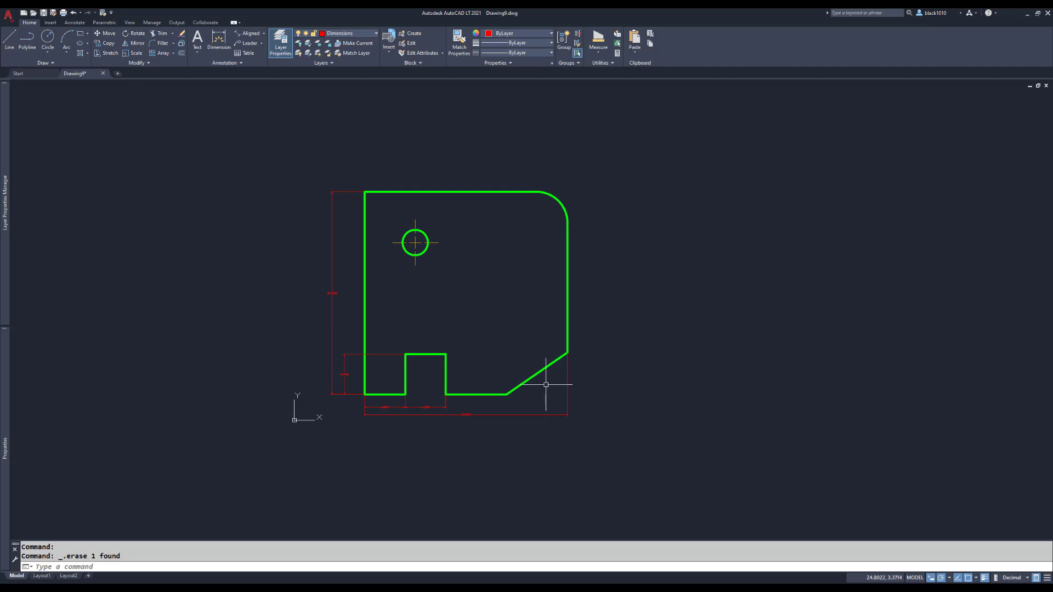
# Stretch the overall width dimension line about 1 unit farther down, away from the part.
pyautogui.click(532, 414)
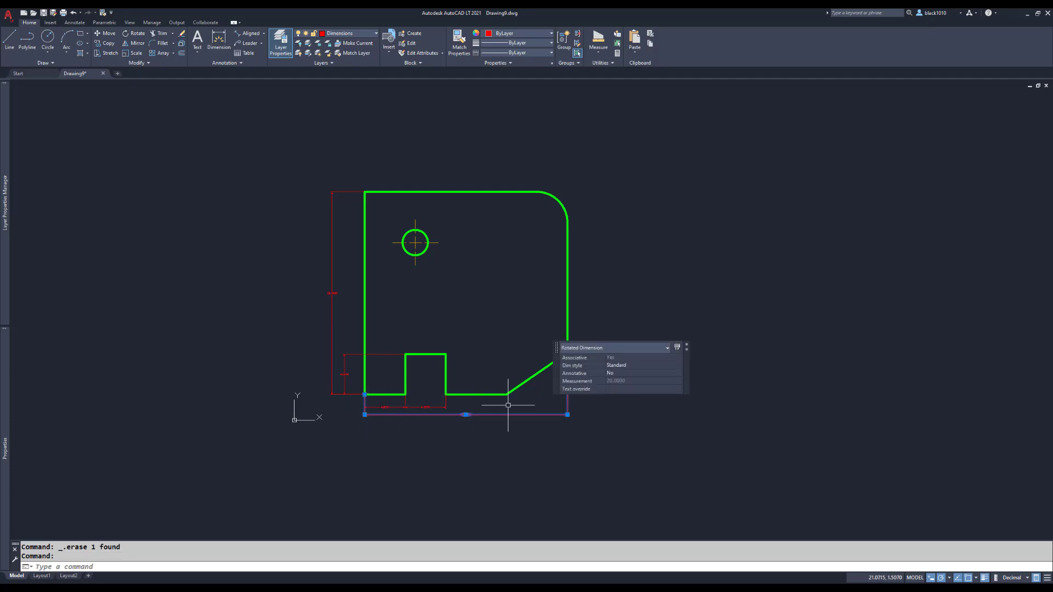
pyautogui.click(567, 414)
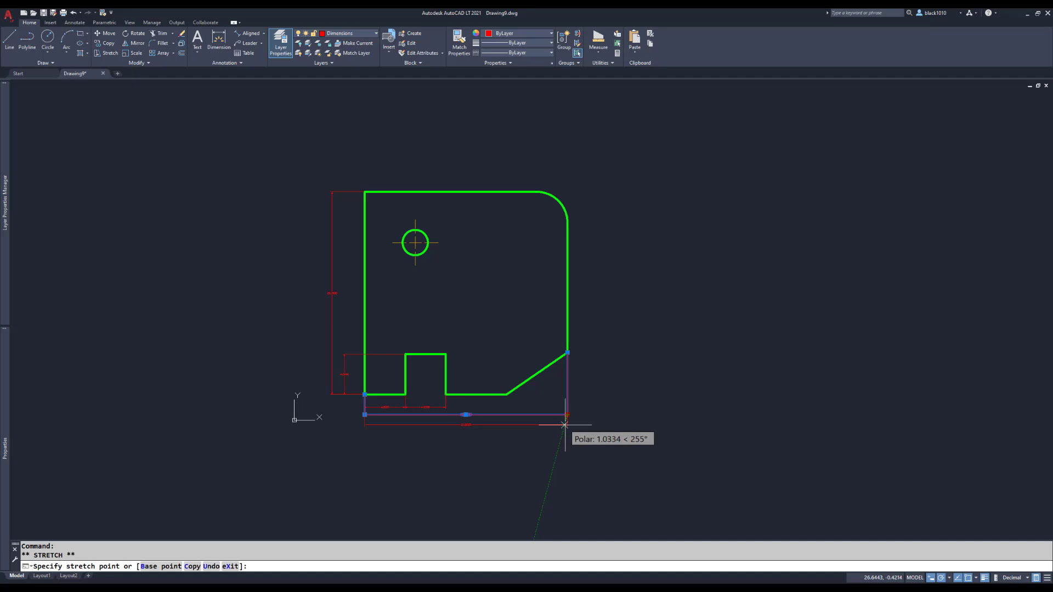
pyautogui.click(564, 424)
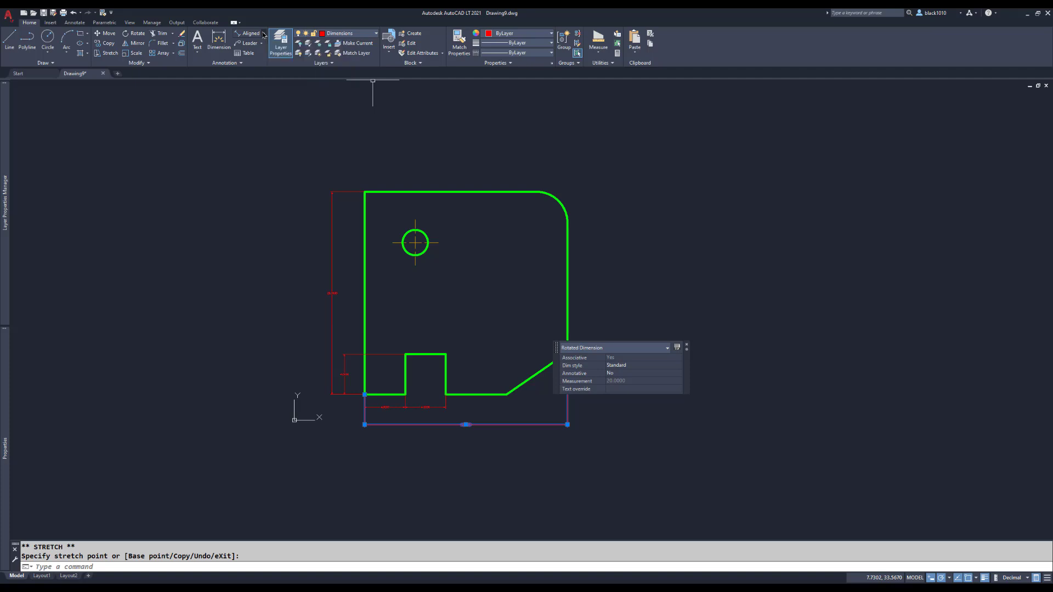
# Add a linear dimension from the part's lower-left corner to the sloped edge's lower end, between the notch dimensions and the overall width dimension.
pyautogui.click(263, 34)
pyautogui.click(255, 48)
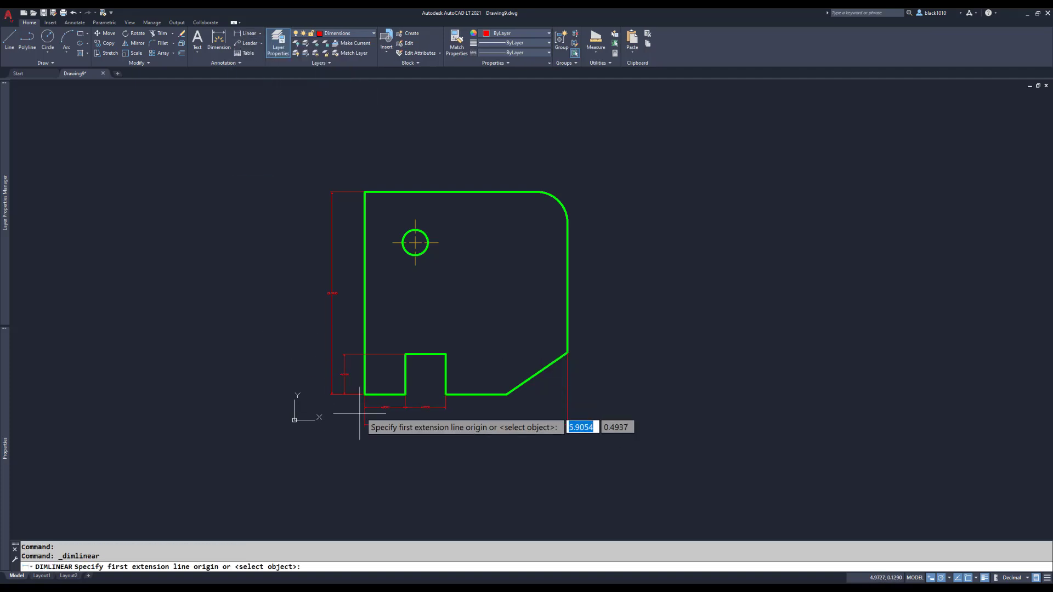
pyautogui.click(445, 394)
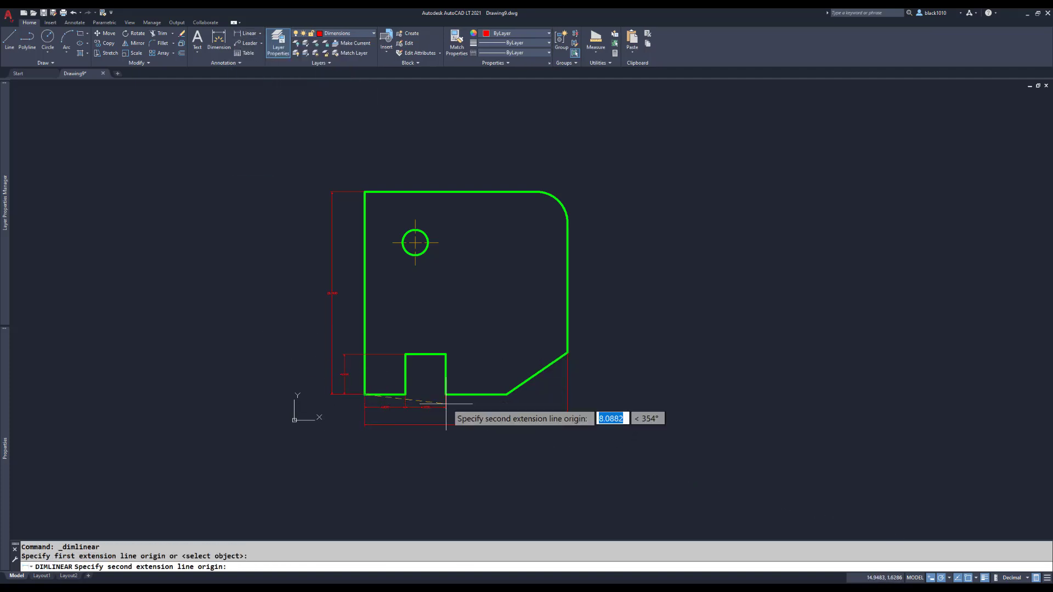
pyautogui.click(506, 395)
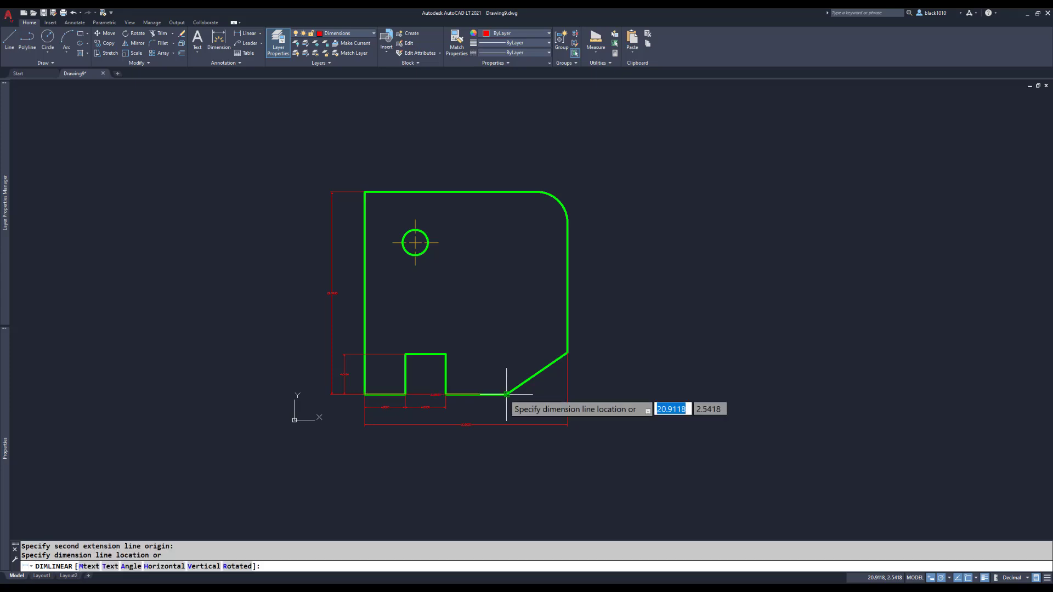
pyautogui.click(476, 416)
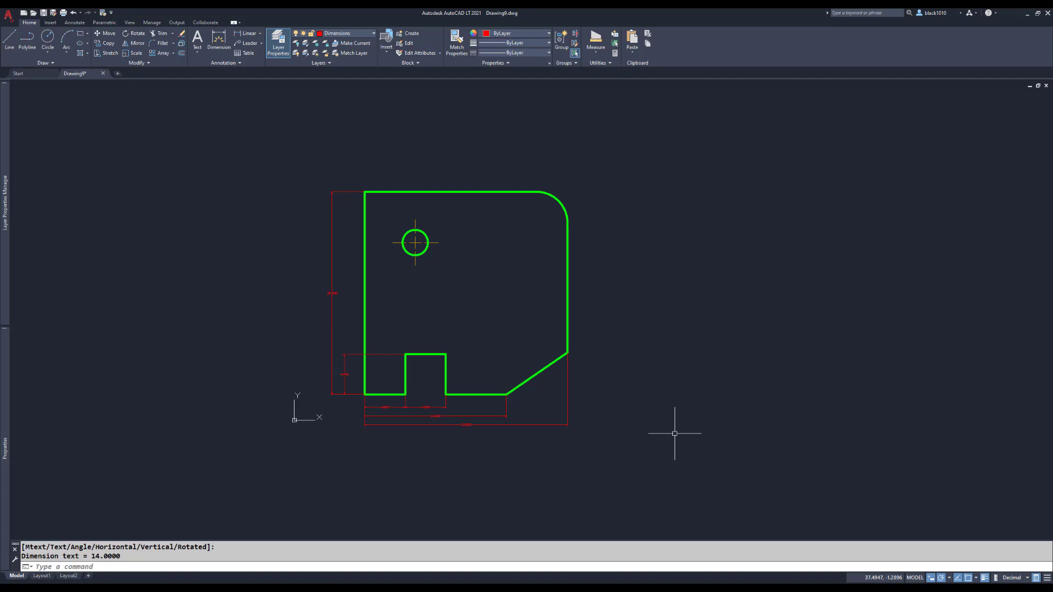
# Add an angular dimension between the bottom edge right of the notch and the sloped edge, with its arc outside the part's right side.
pyautogui.click(261, 34)
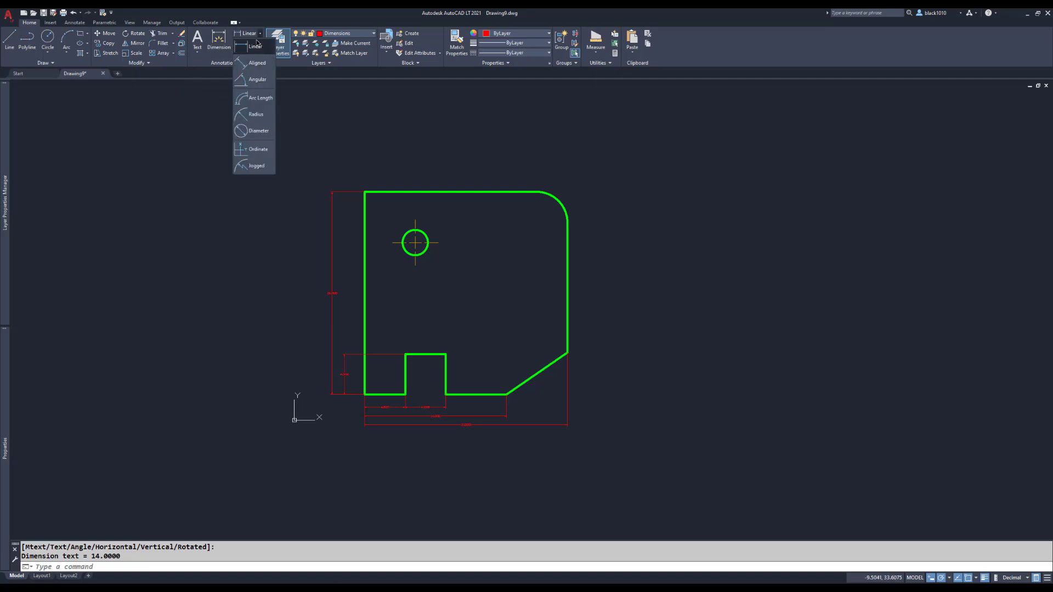
pyautogui.click(256, 82)
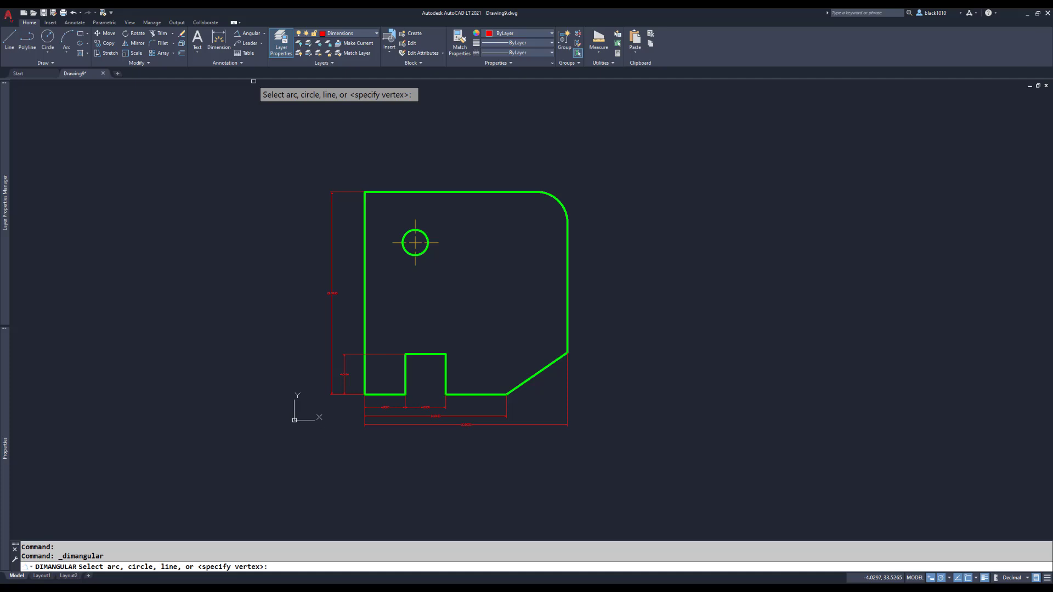
pyautogui.click(481, 393)
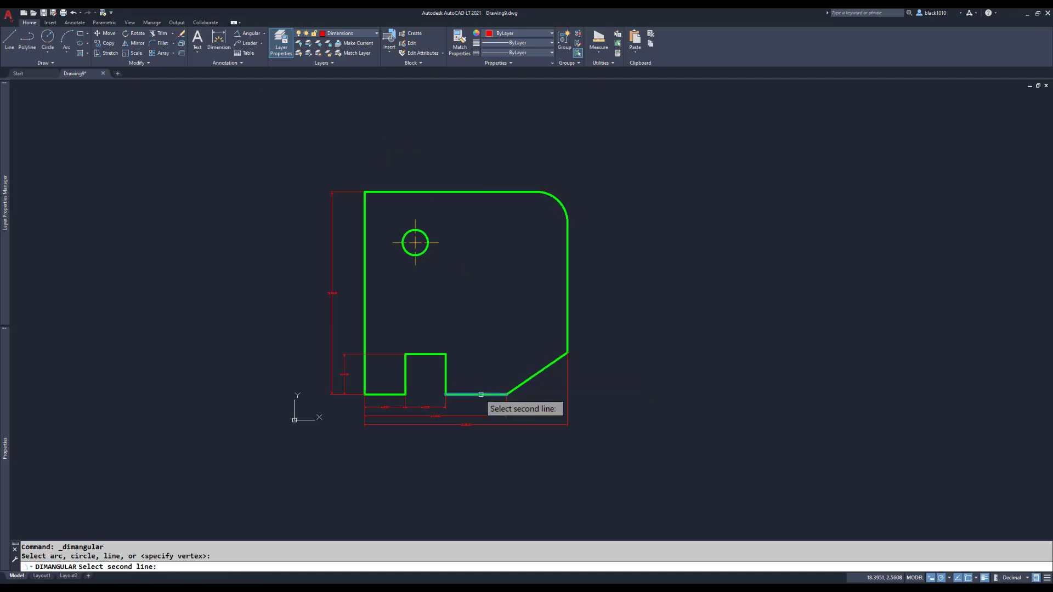
pyautogui.click(524, 383)
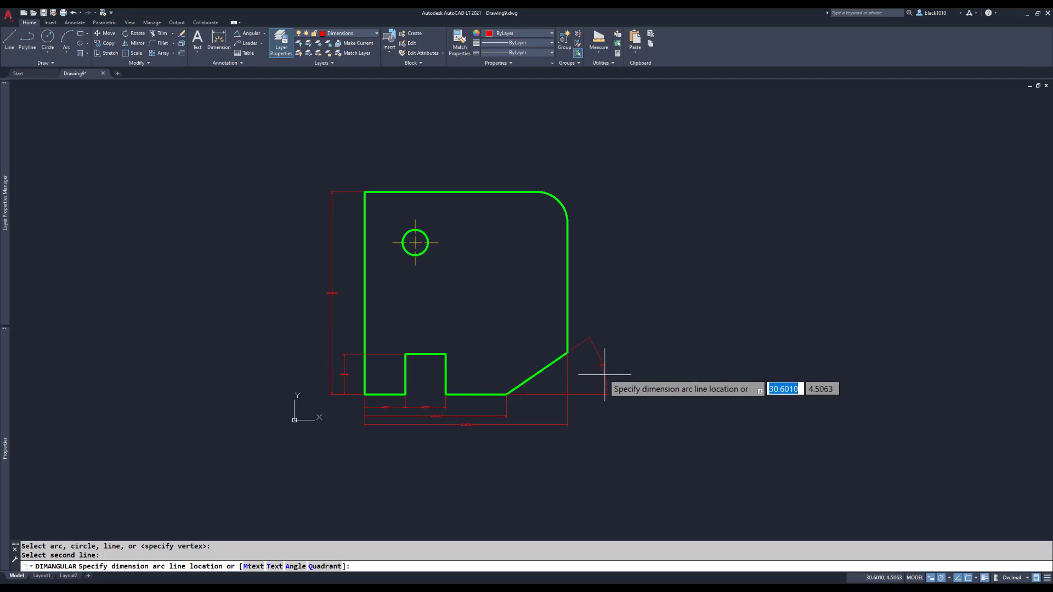
pyautogui.click(605, 375)
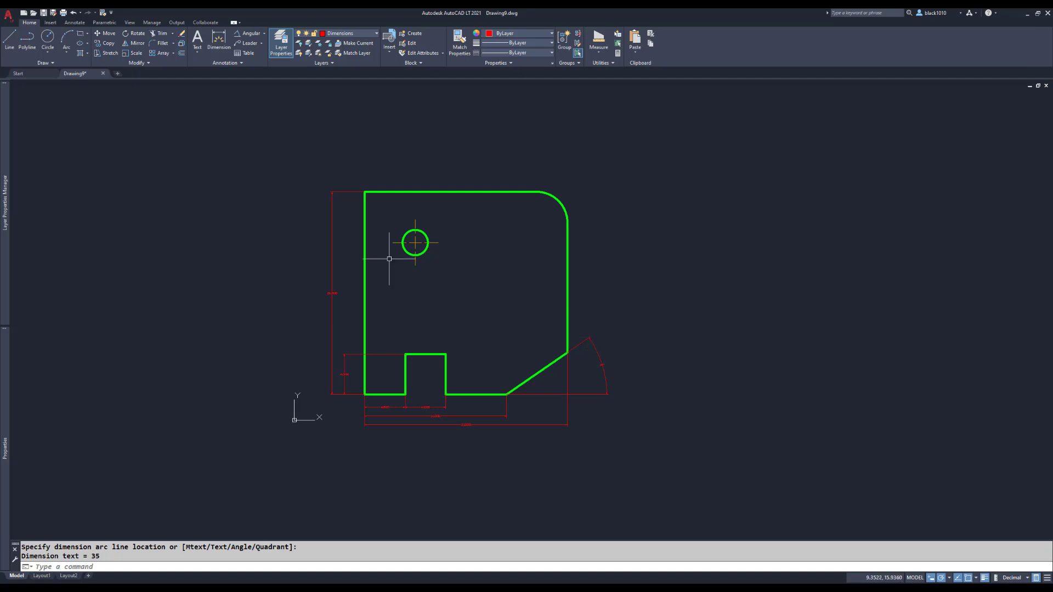
# Add a radius dimension to the rounded upper-right corner, with its label outside the part above and to the right.
pyautogui.click(265, 36)
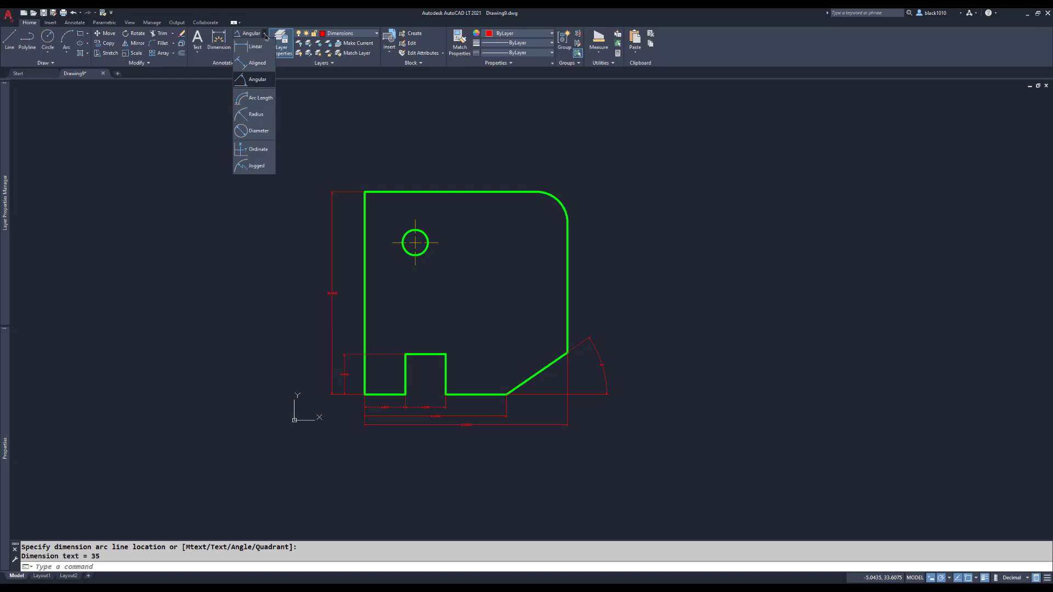
pyautogui.click(254, 116)
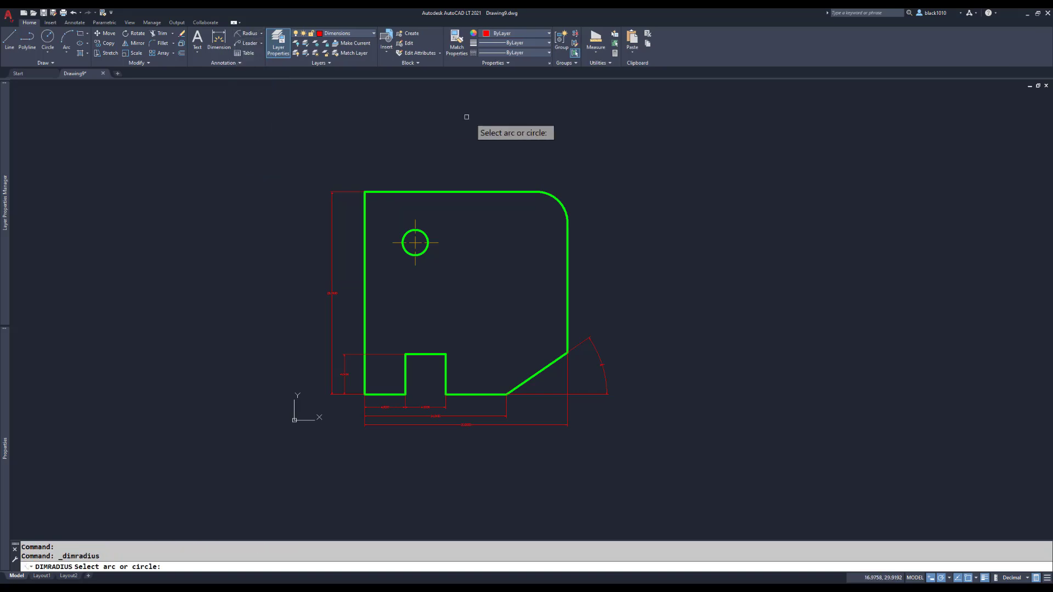
pyautogui.click(559, 202)
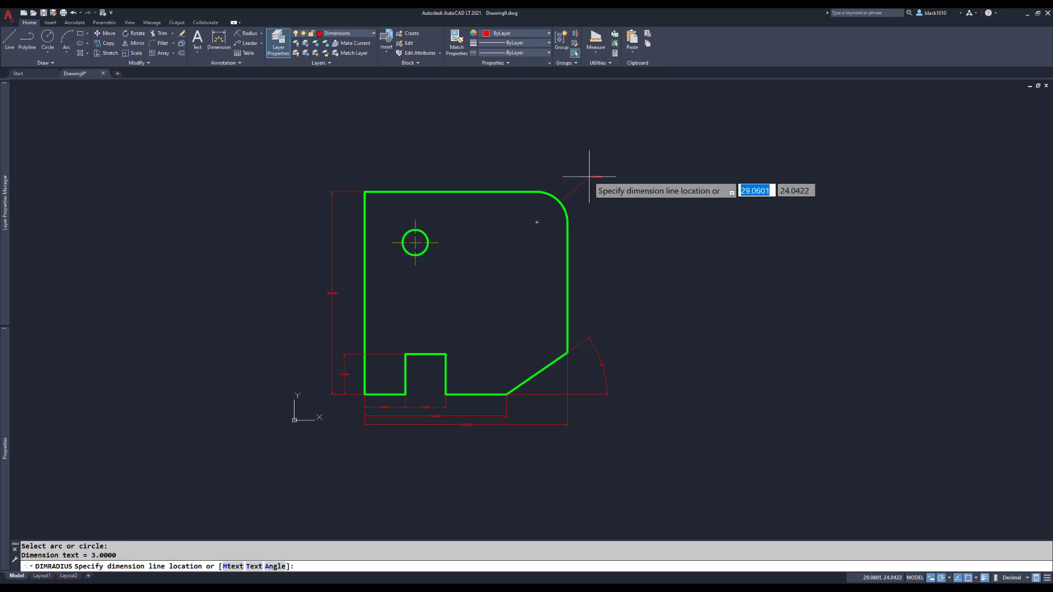
pyautogui.click(589, 176)
pyautogui.scroll(7, 588, 176)
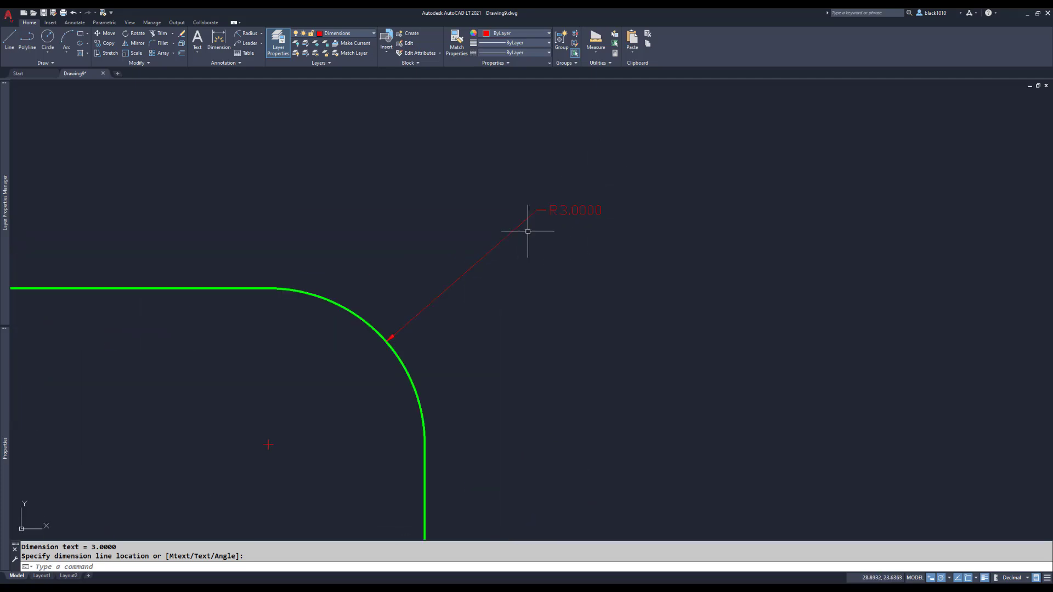
pyautogui.scroll(-4, 569, 265)
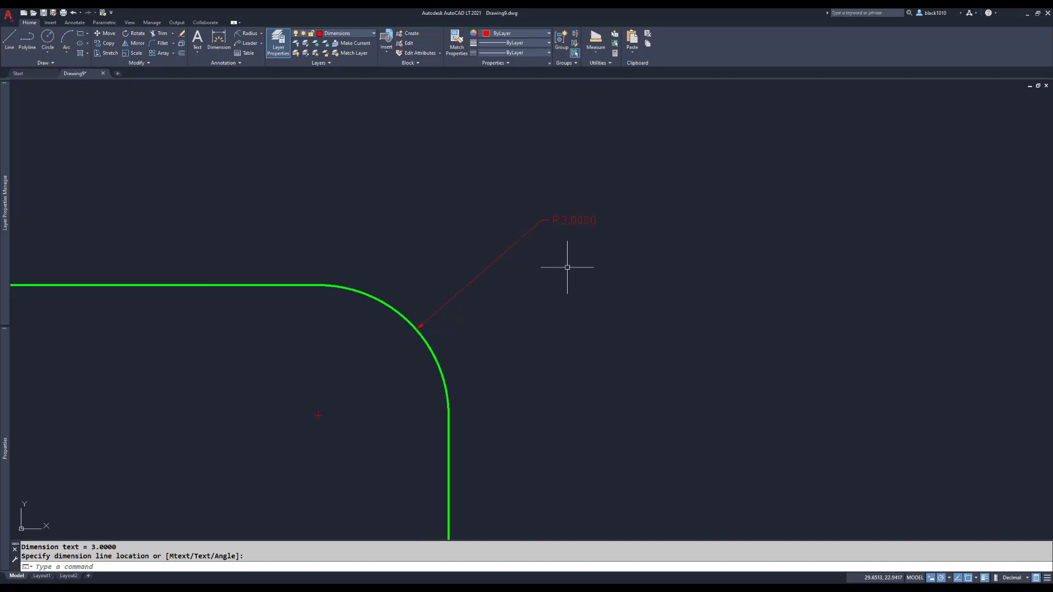
pyautogui.scroll(-2, 543, 282)
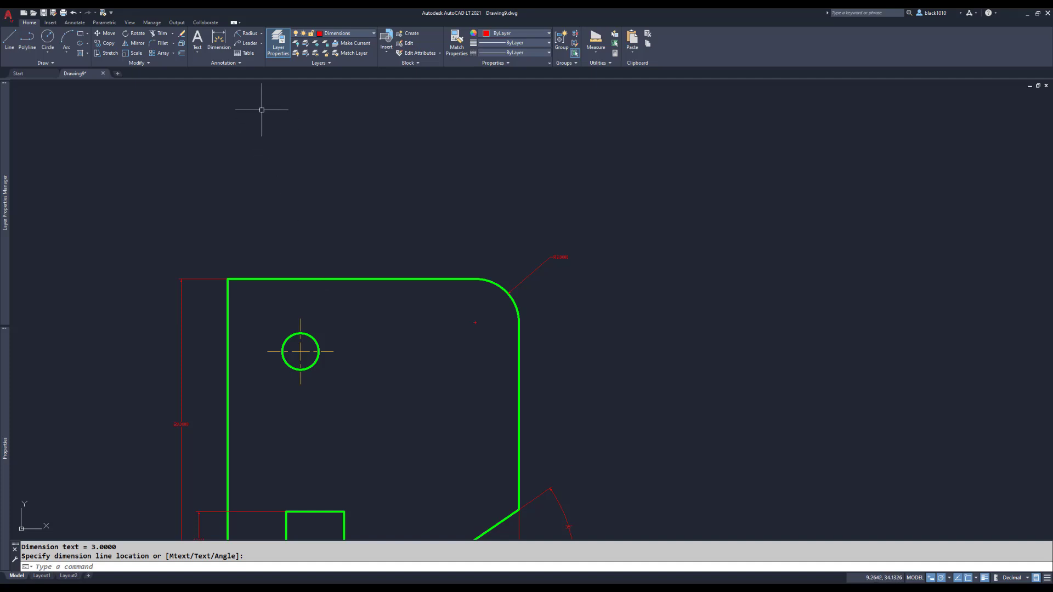
# Add a diameter dimension to the circular hole, with its label above the part's top edge.
pyautogui.click(262, 35)
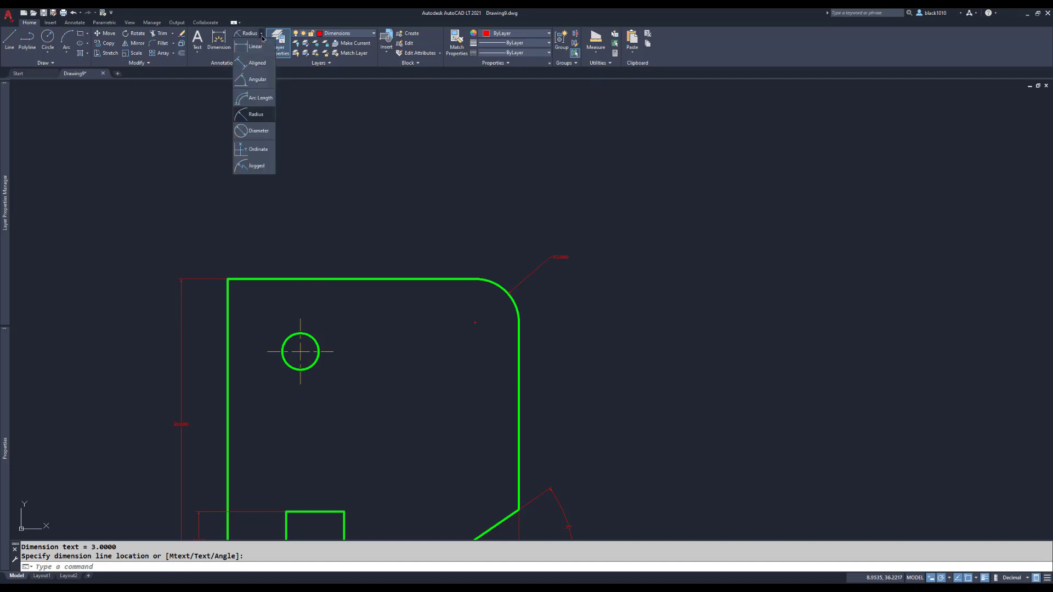
pyautogui.click(255, 131)
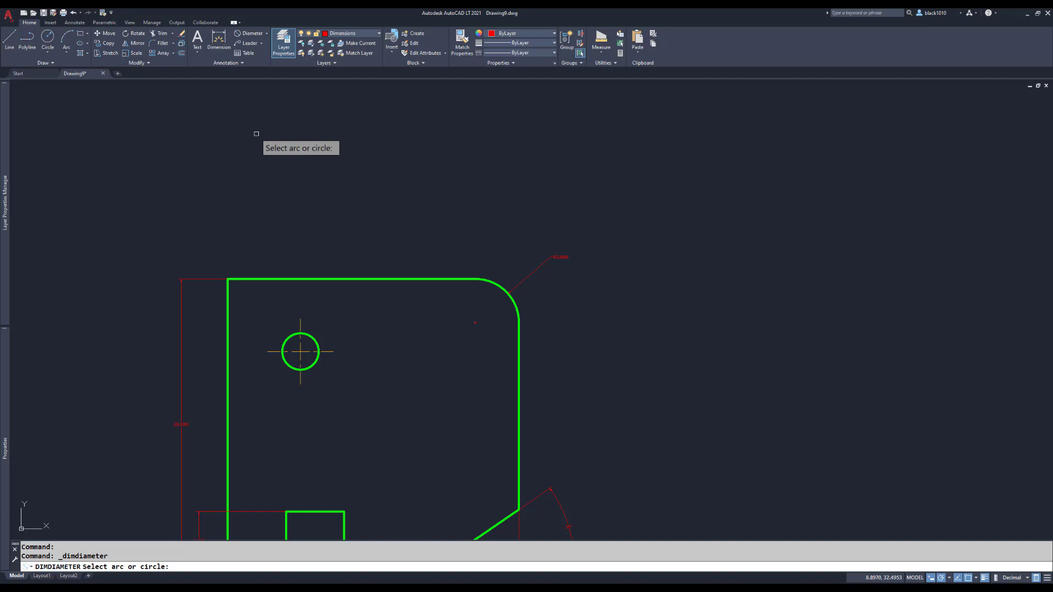
pyautogui.click(318, 351)
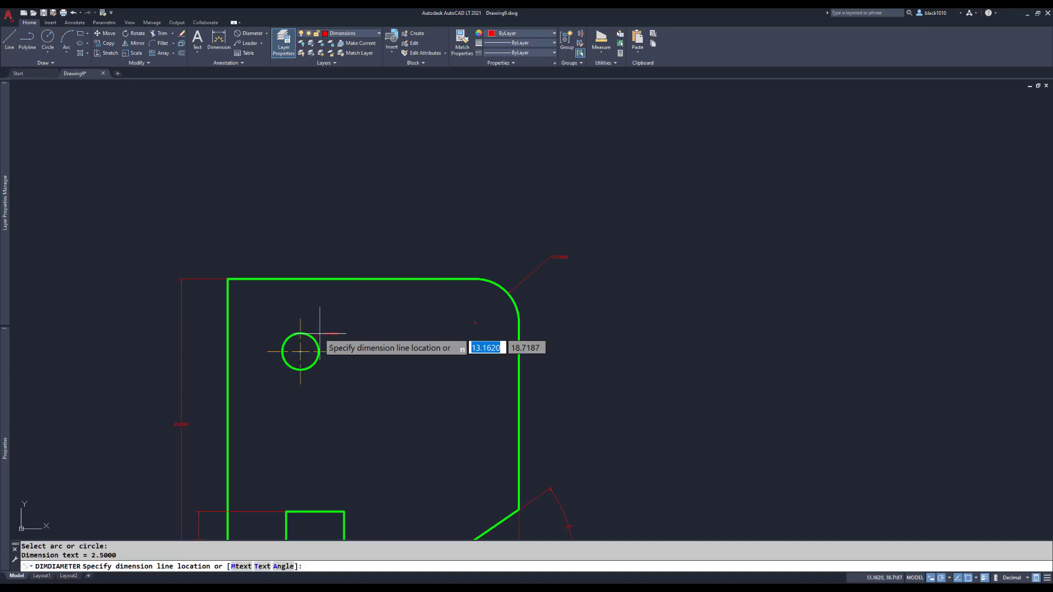
pyautogui.click(349, 253)
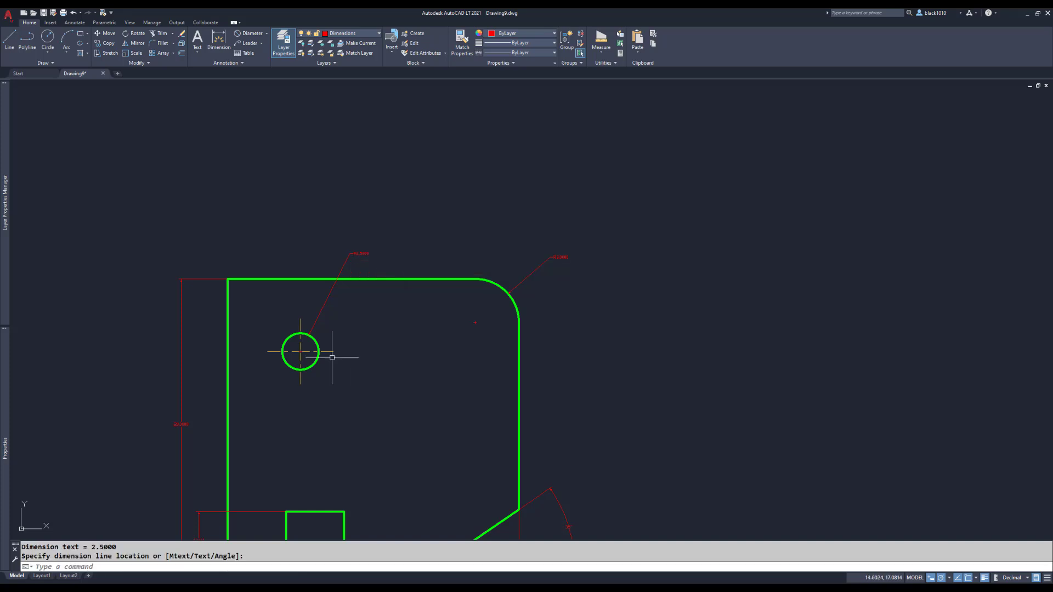
# Examine the hole's diameter label up close, then the whole dimensioned plate.
pyautogui.moveTo(288, 337)
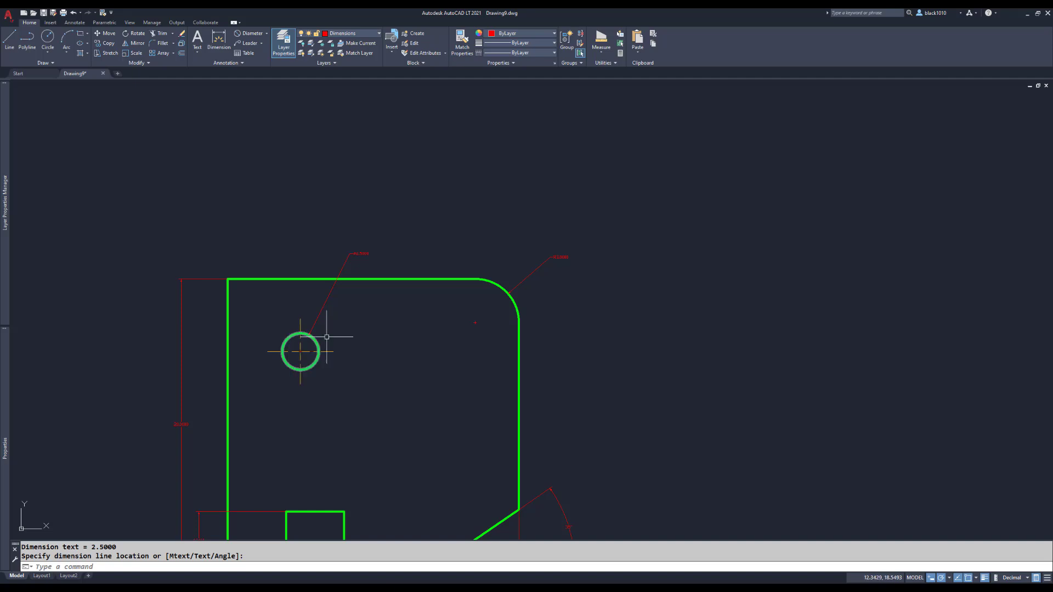
pyautogui.moveTo(499, 285)
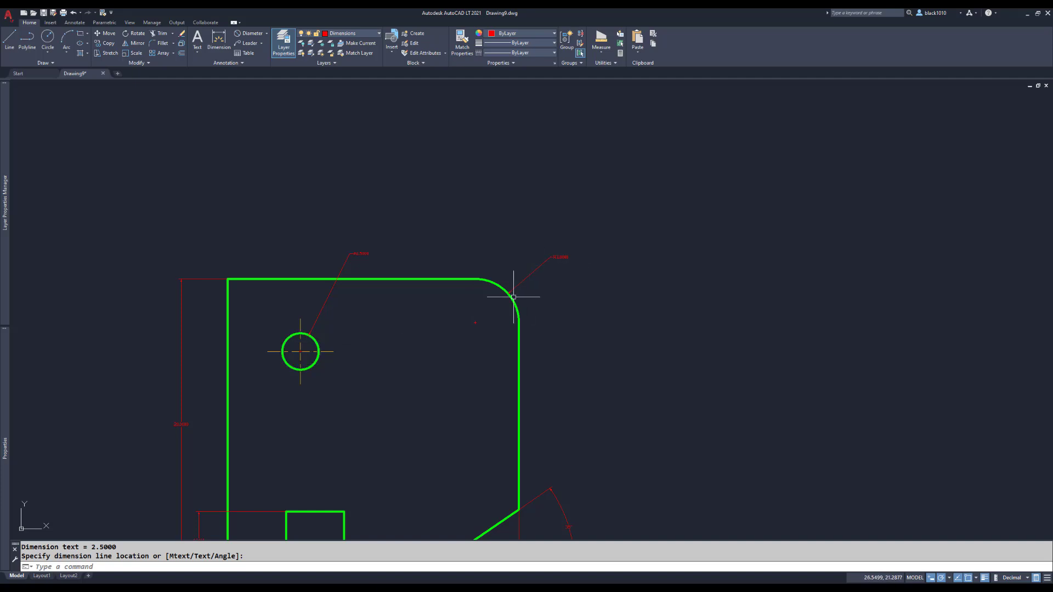
pyautogui.scroll(7, 340, 247)
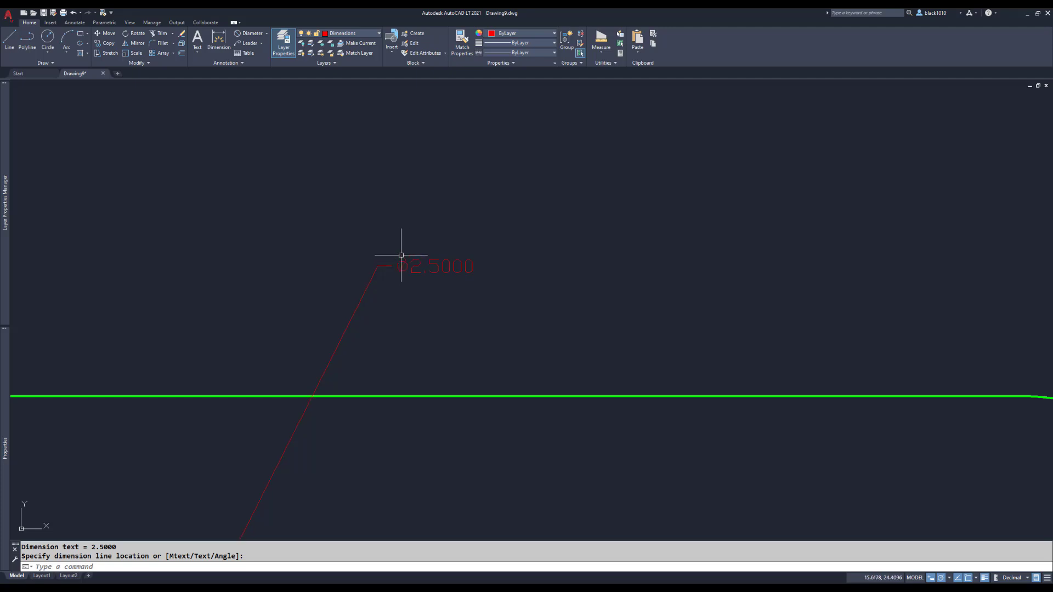
pyautogui.scroll(-6, 436, 267)
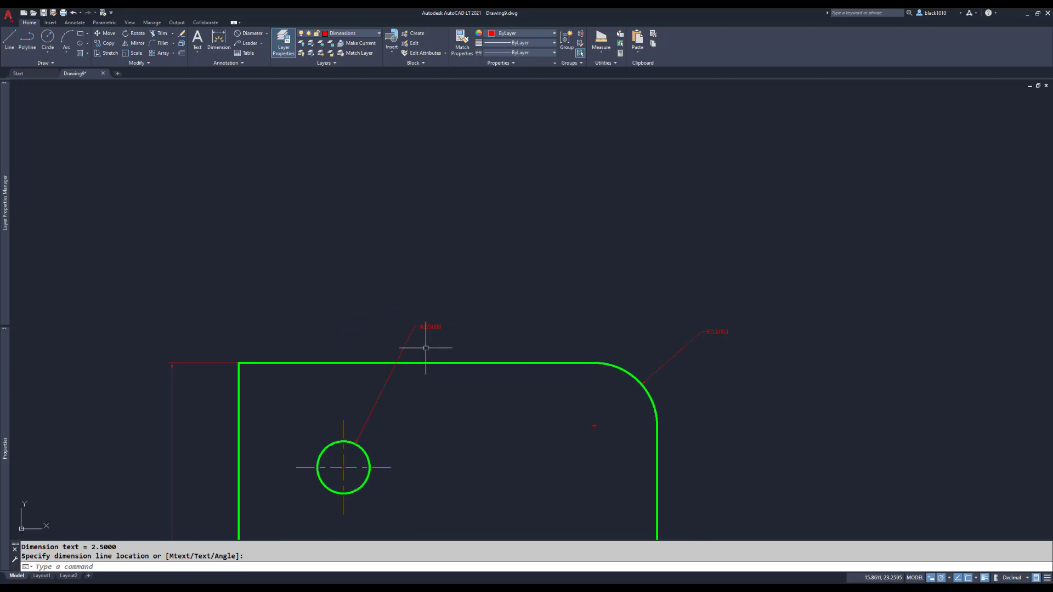
pyautogui.moveTo(471, 451); pyautogui.dragTo(498, 242, button='middle')
pyautogui.scroll(-2, 498, 244)
pyautogui.moveTo(493, 291); pyautogui.dragTo(500, 254, button='middle')
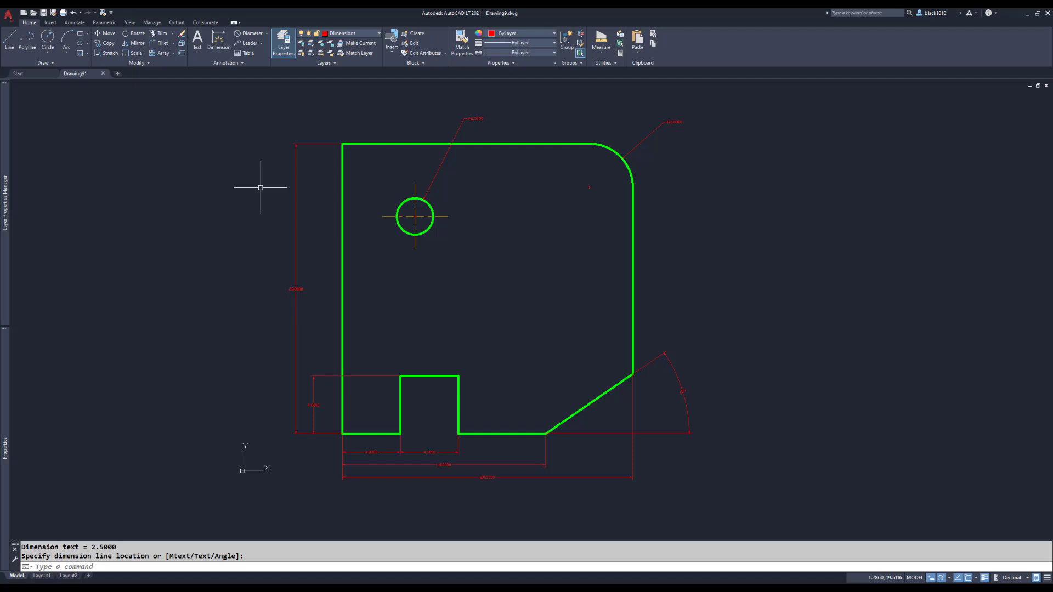
# Delete all nine dimensions around the plate: the linear ones, hole diameter, corner radius and angular dimension.
pyautogui.click(706, 514)
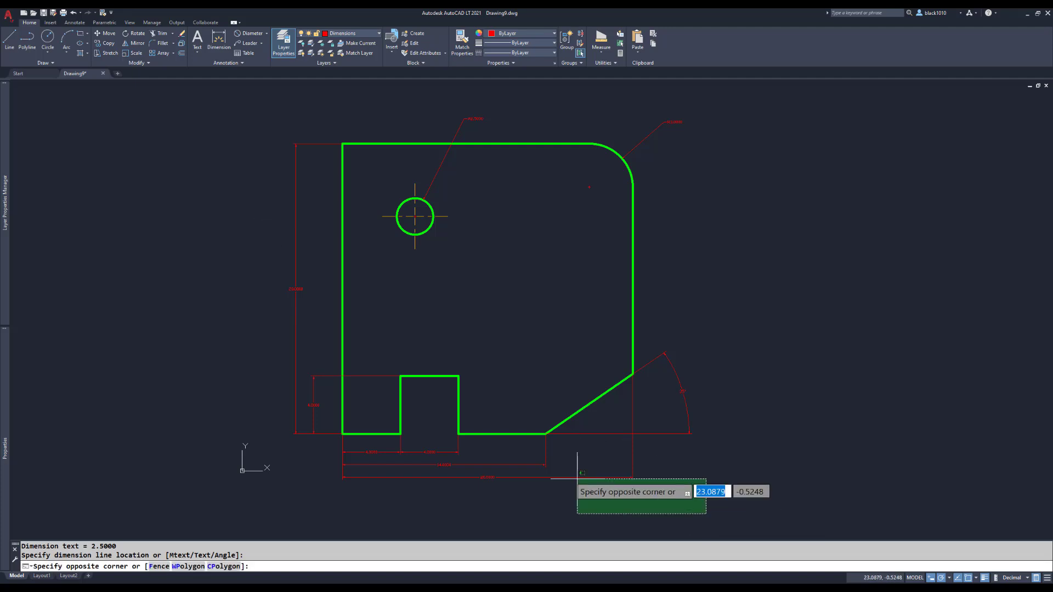
pyautogui.click(329, 447)
pyautogui.click(286, 439)
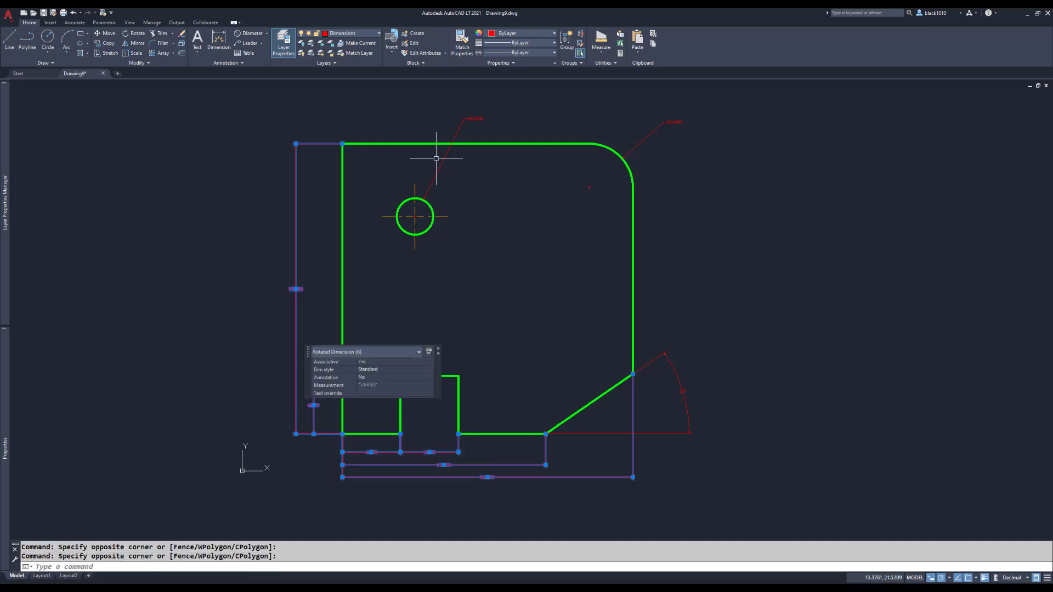
pyautogui.click(474, 118)
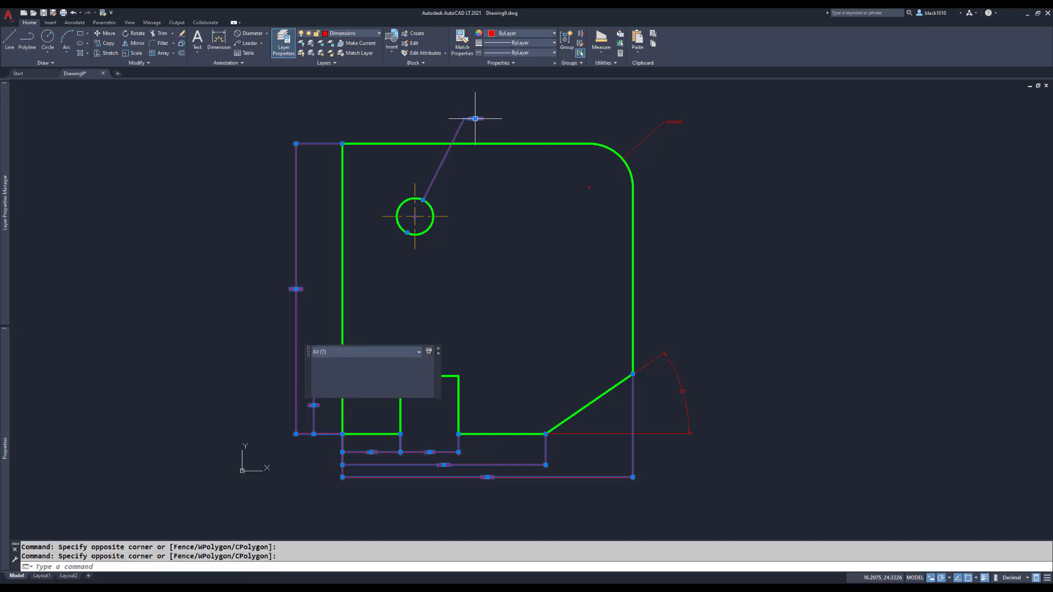
pyautogui.click(664, 123)
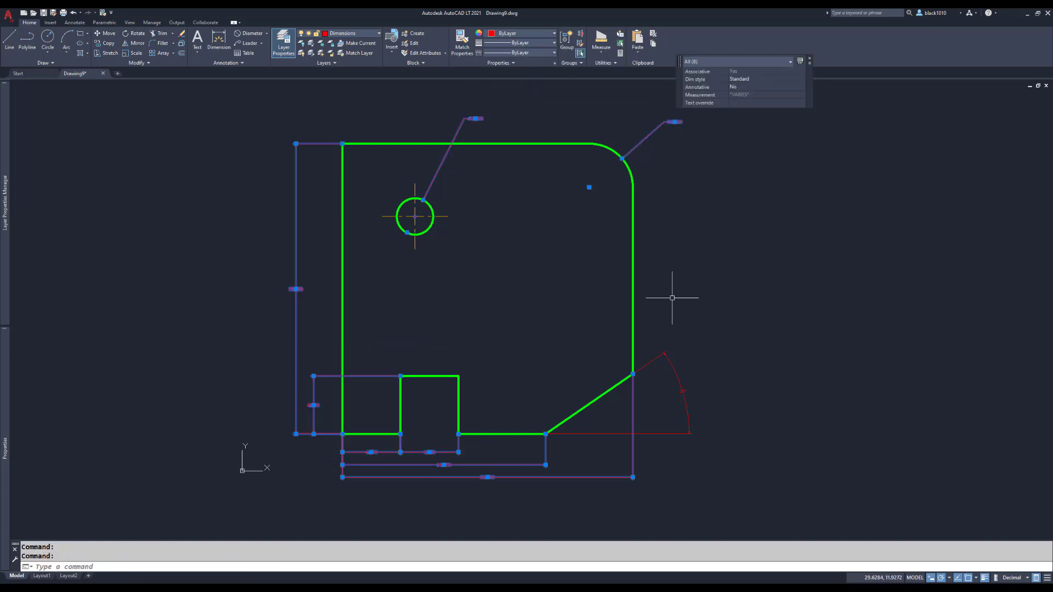
pyautogui.click(657, 359)
pyautogui.press('Delete')
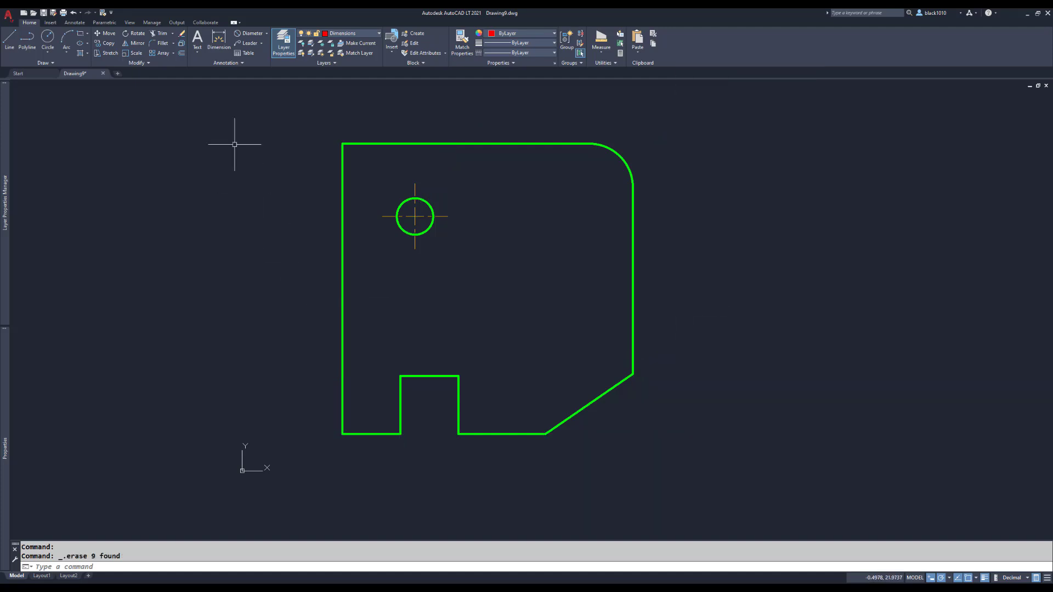
# With the multipurpose Dimension command, add a vertical dimension for the plate's full height, placed outside its left edge.
pyautogui.click(219, 39)
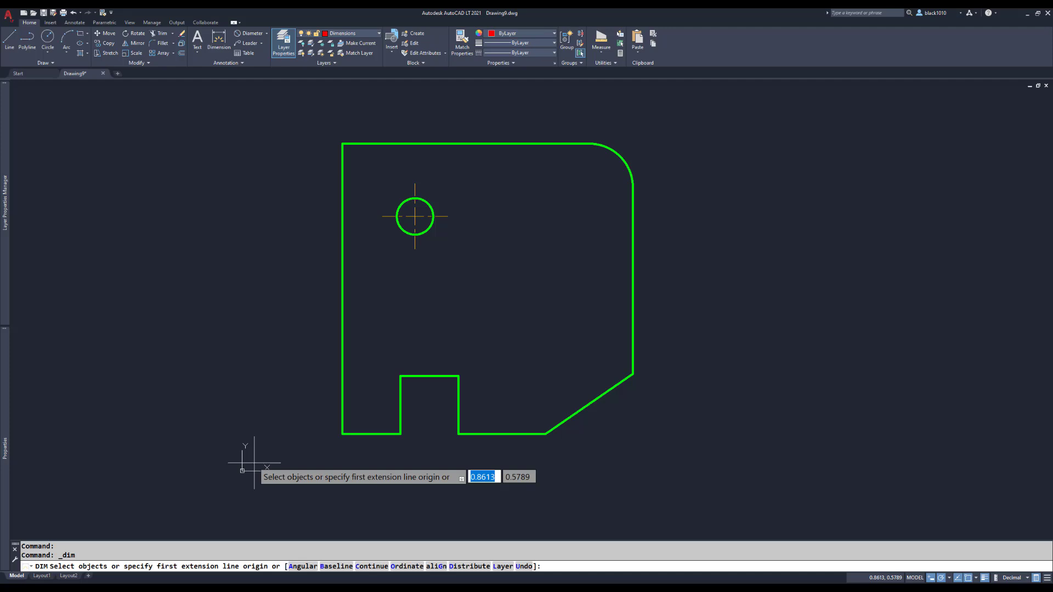
pyautogui.click(342, 433)
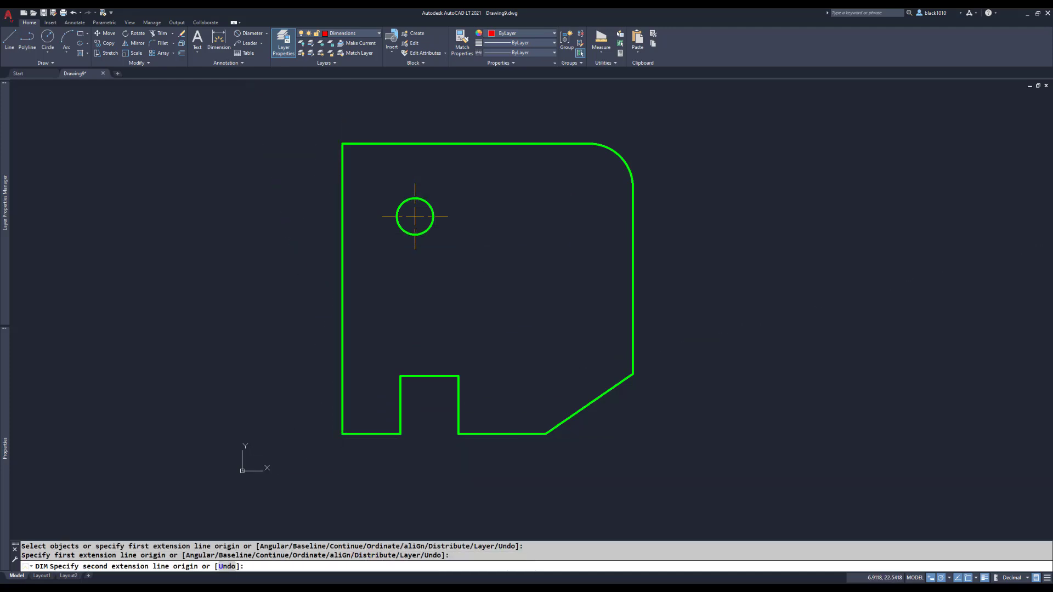
pyautogui.click(342, 144)
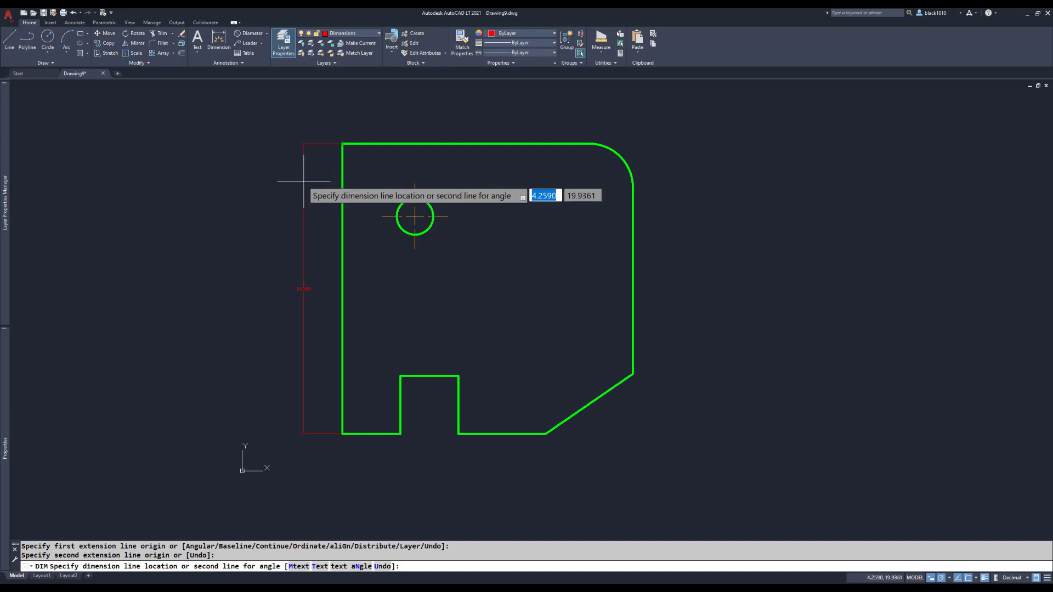
pyautogui.click(303, 179)
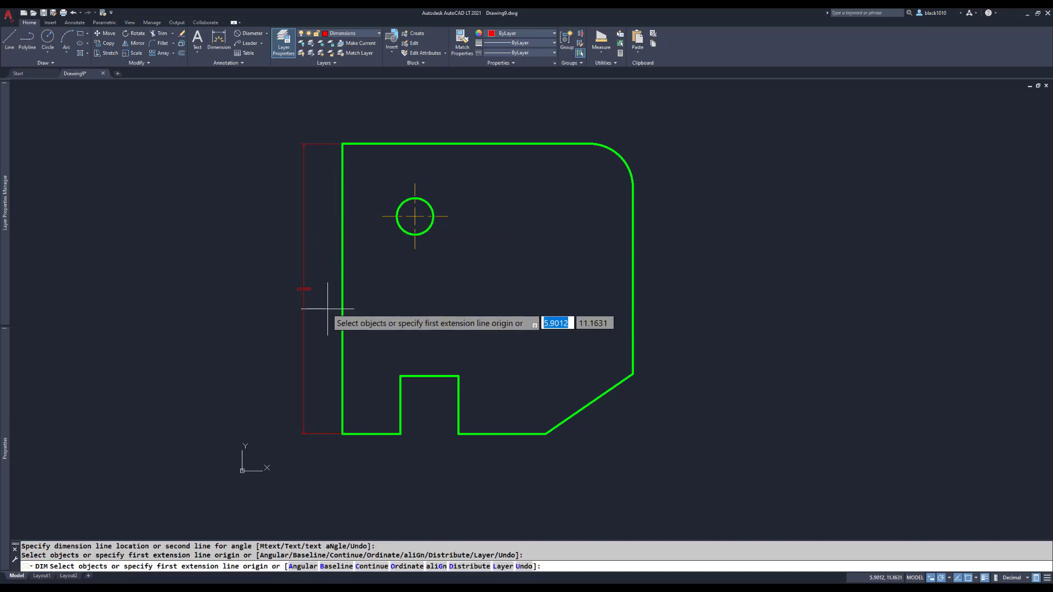
# Add an aligned dimension between the endpoints of the sloped lower-right edge, placed parallel to it outside the plate.
pyautogui.click(218, 43)
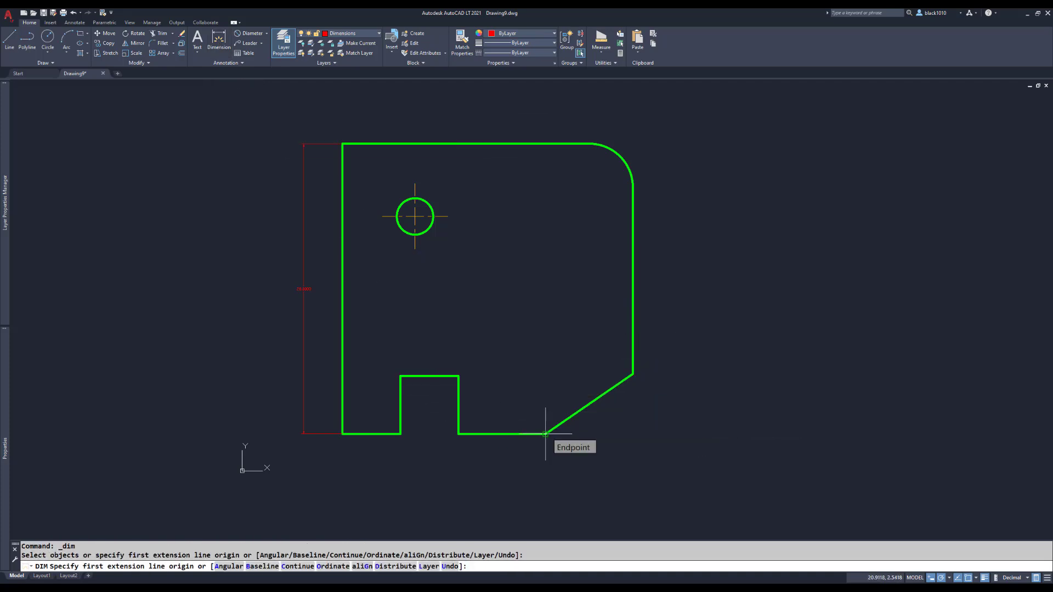
pyautogui.click(545, 433)
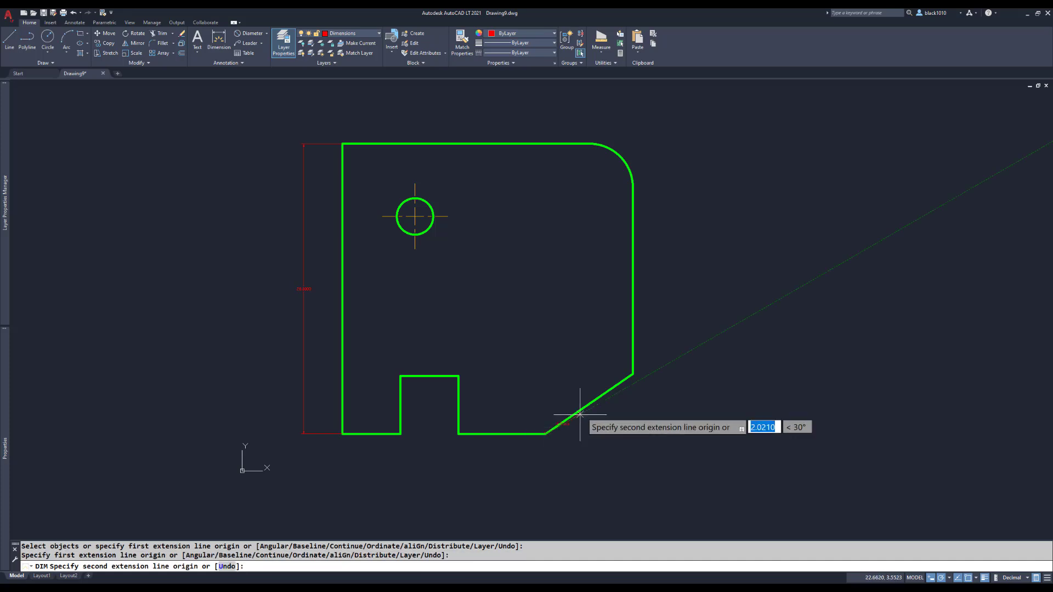
pyautogui.click(633, 374)
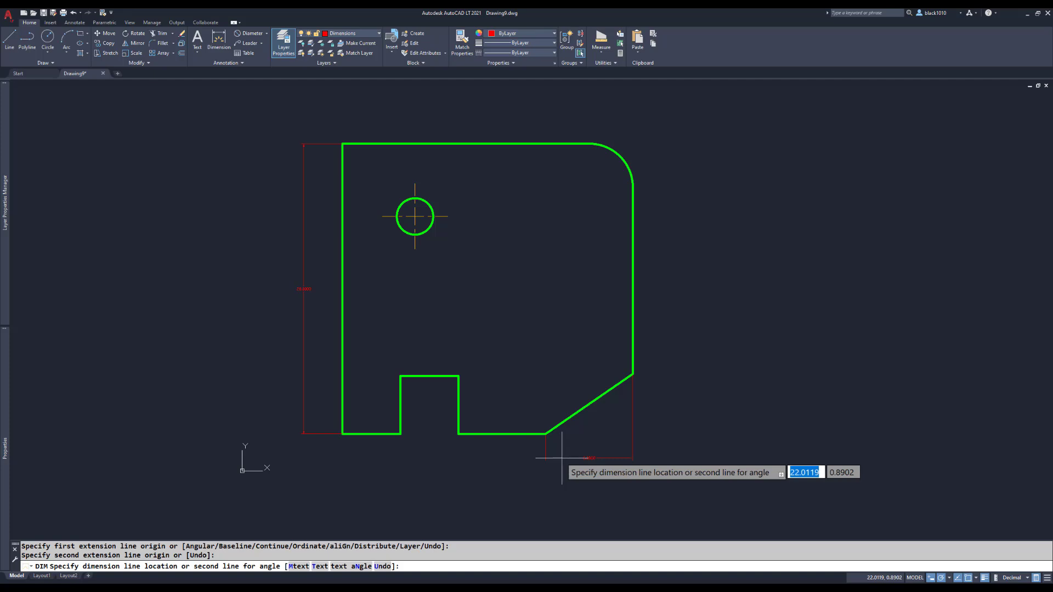
pyautogui.click(602, 428)
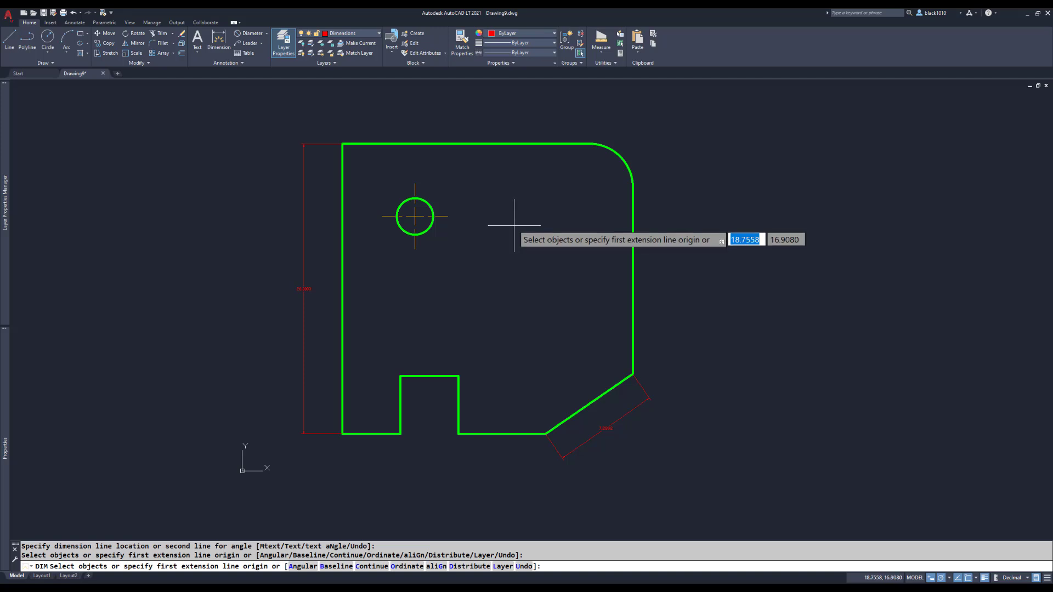
# Add a diameter dimension to the circular hole and a radius dimension to the rounded upper-right corner, with both labels outside the plate.
pyautogui.click(429, 202)
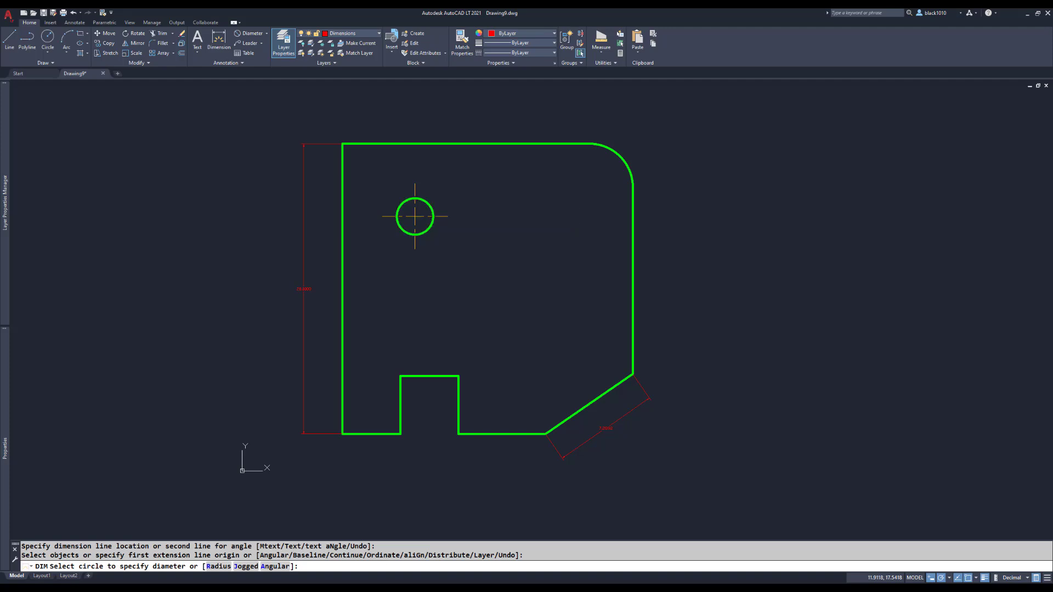
pyautogui.click(459, 117)
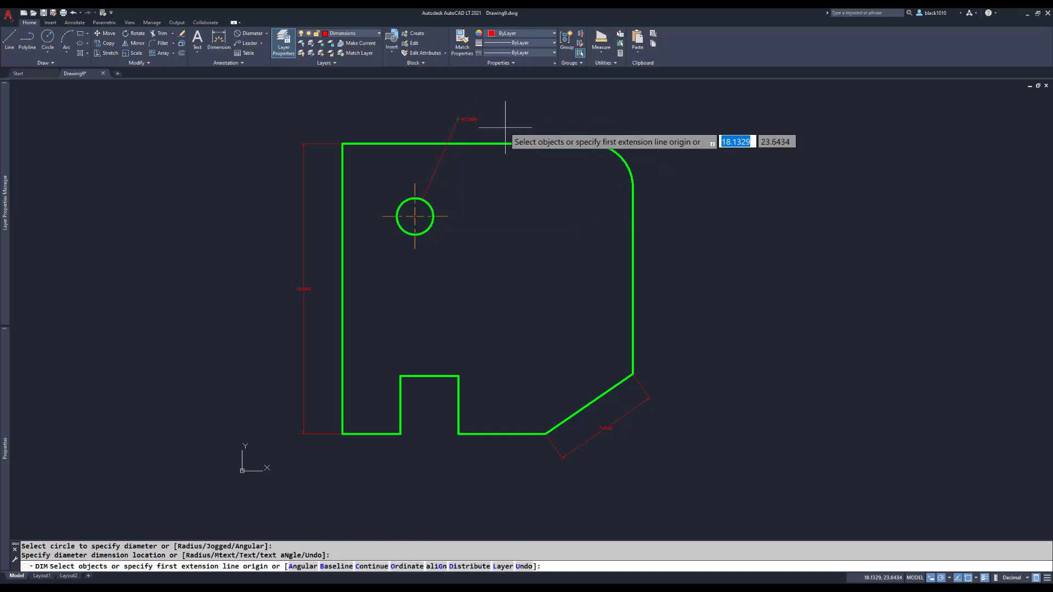
pyautogui.scroll(5, 454, 127)
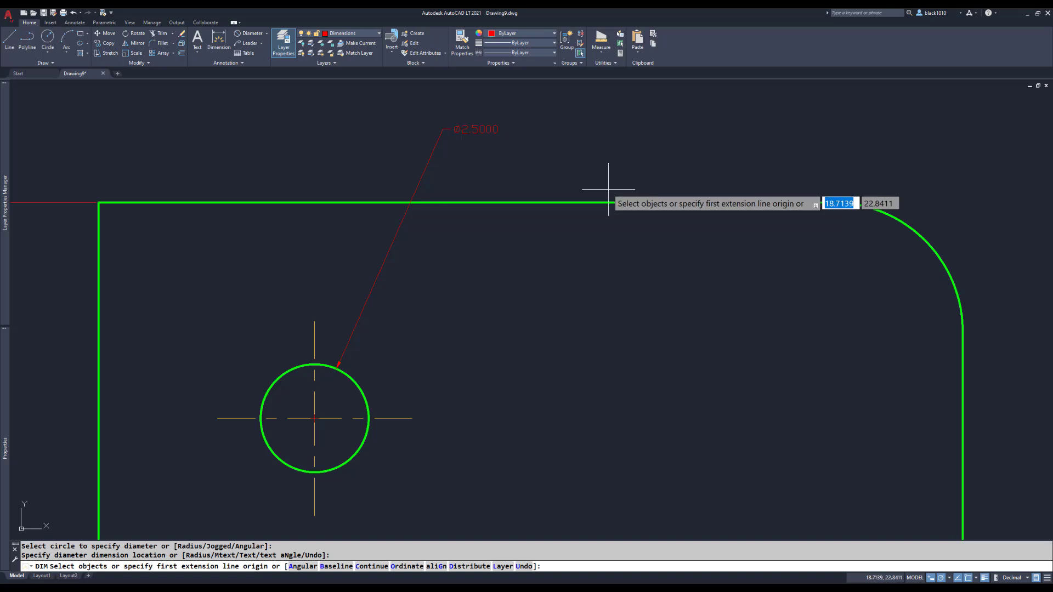
pyautogui.moveTo(686, 242); pyautogui.dragTo(406, 249, button='middle')
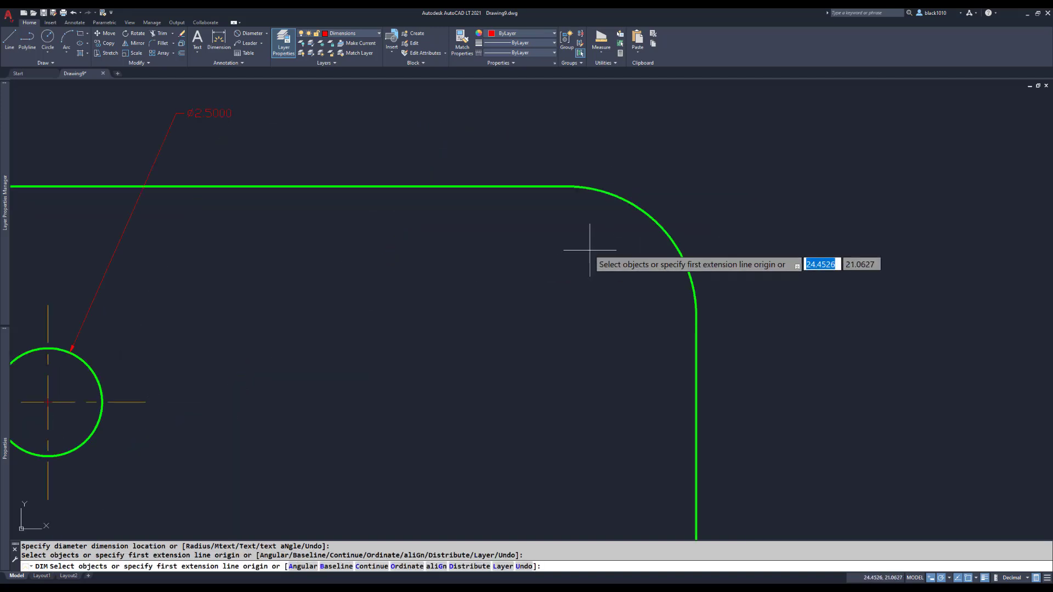
pyautogui.click(655, 222)
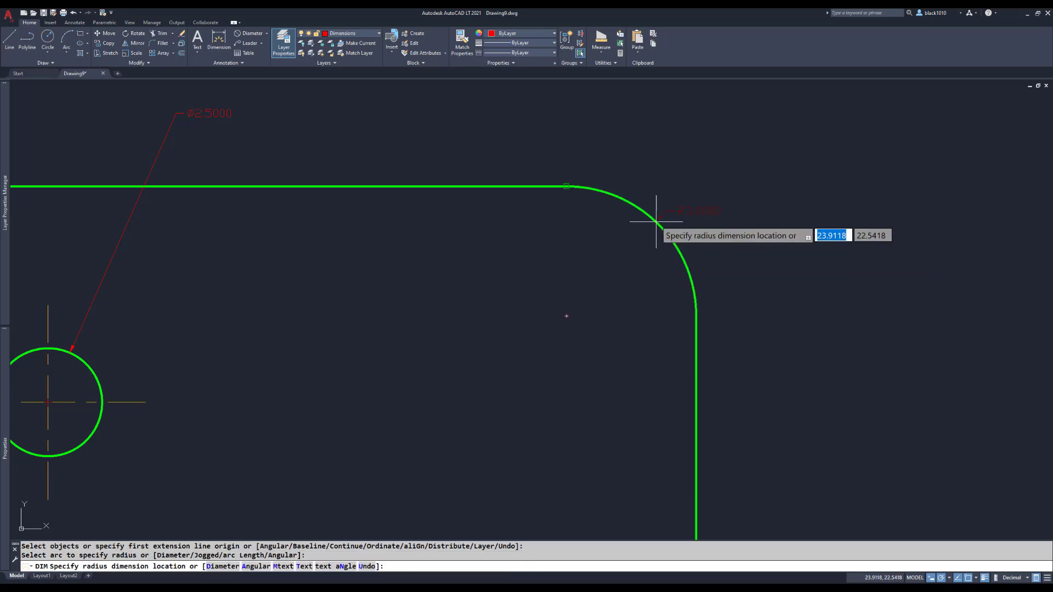
pyautogui.click(714, 133)
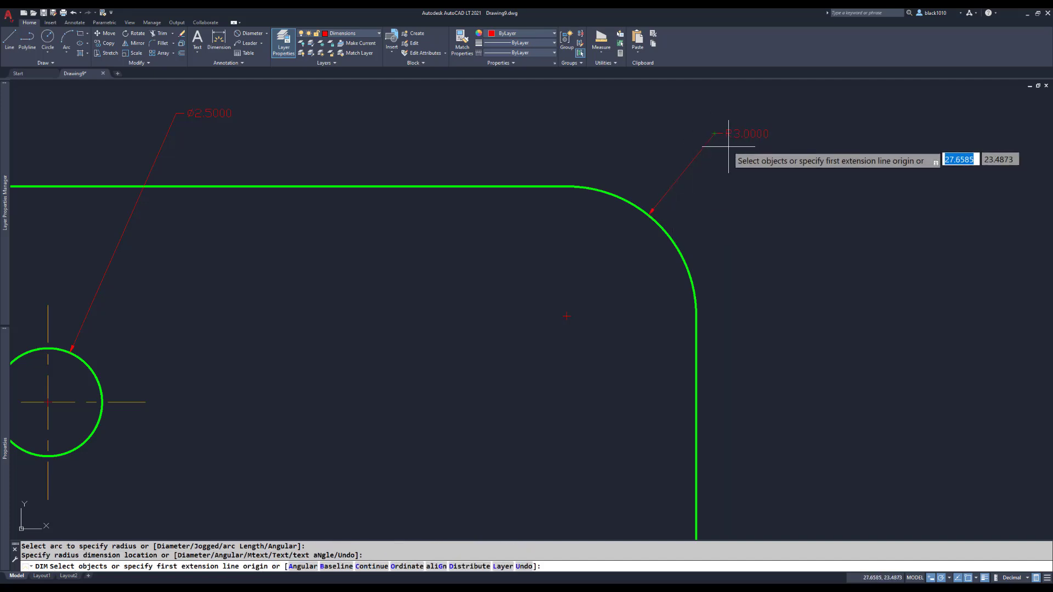
pyautogui.scroll(-4, 726, 282)
pyautogui.scroll(-1, 603, 314)
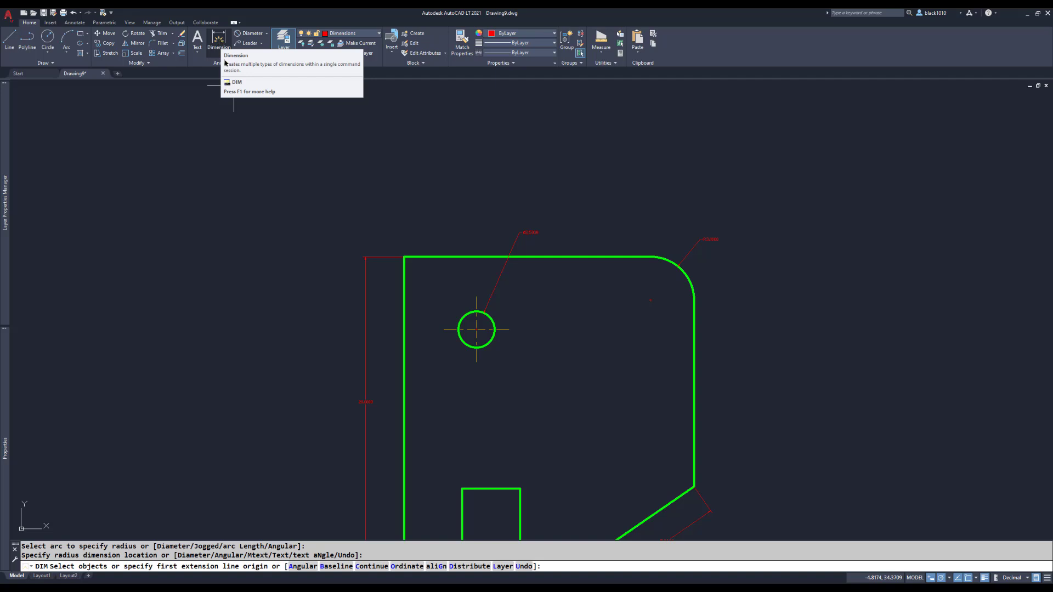
pyautogui.click(267, 35)
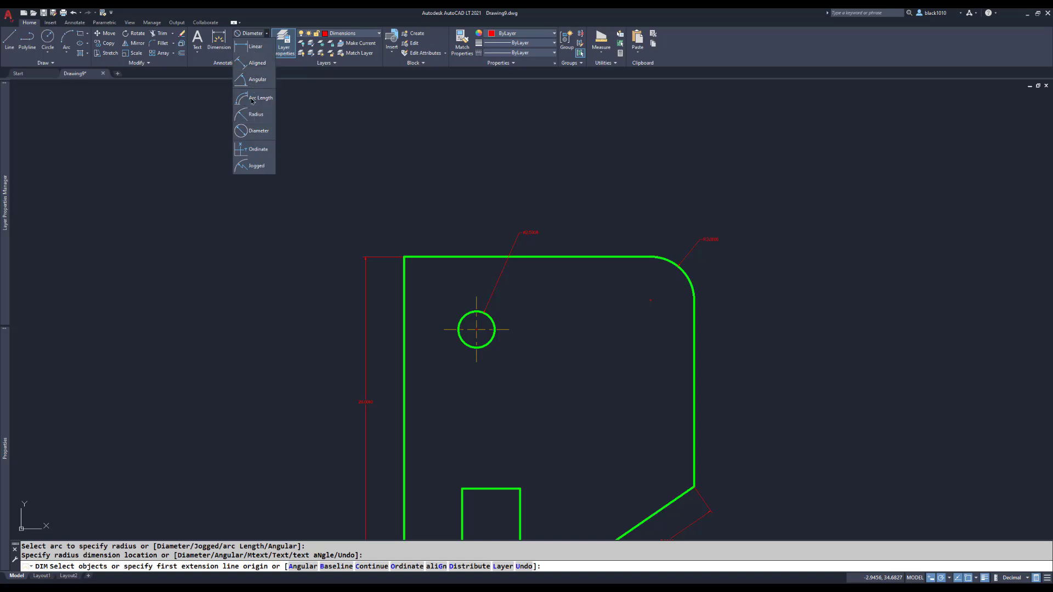
pyautogui.click(382, 171)
pyautogui.moveTo(447, 289)
pyautogui.mouseDown(button='middle')
pyautogui.moveTo(423, 173)
pyautogui.moveTo(416, 192)
pyautogui.mouseUp(button='middle')
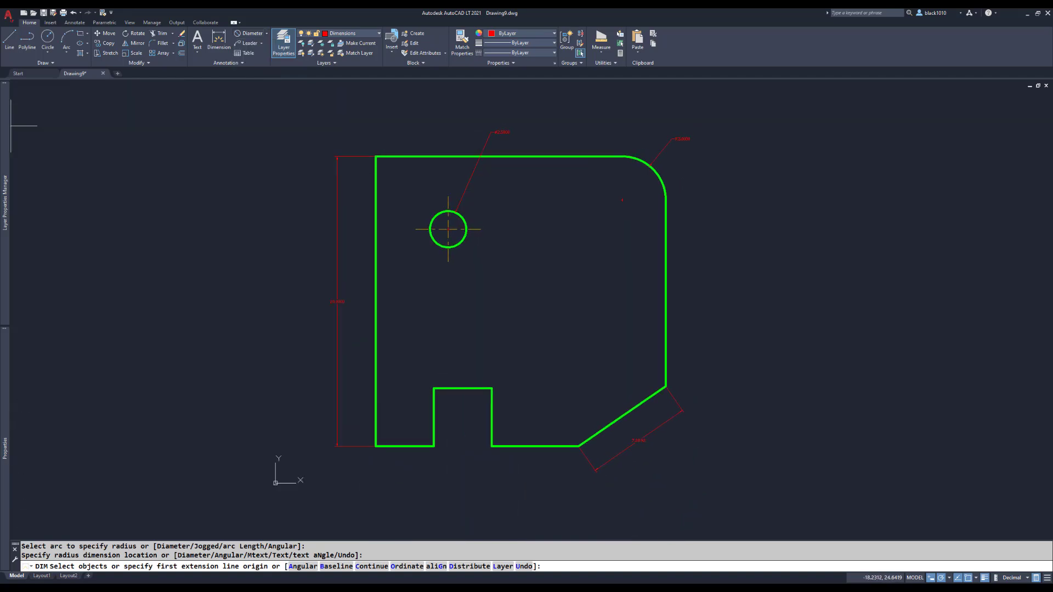